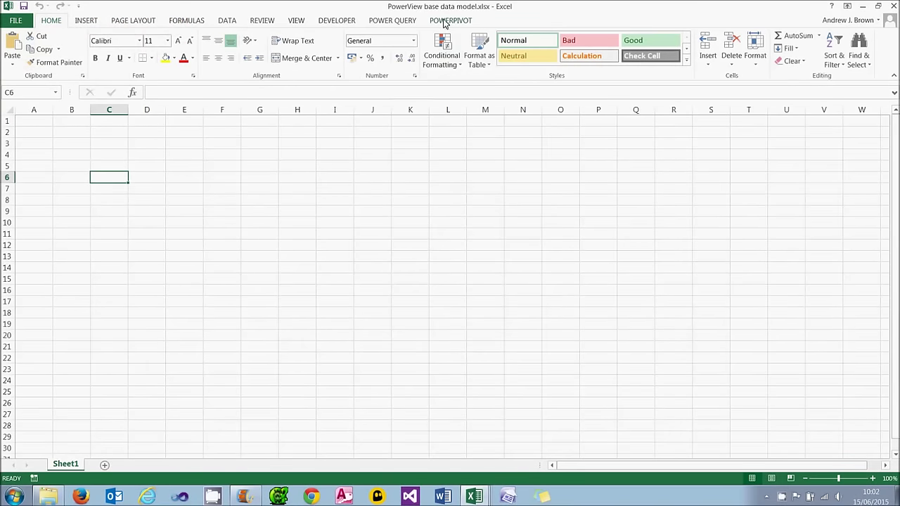
# Step: Check the data model's table relationships in Diagram View, then add a blank Power View report sheet
pyautogui.click(443, 20)
pyautogui.click(16, 56)
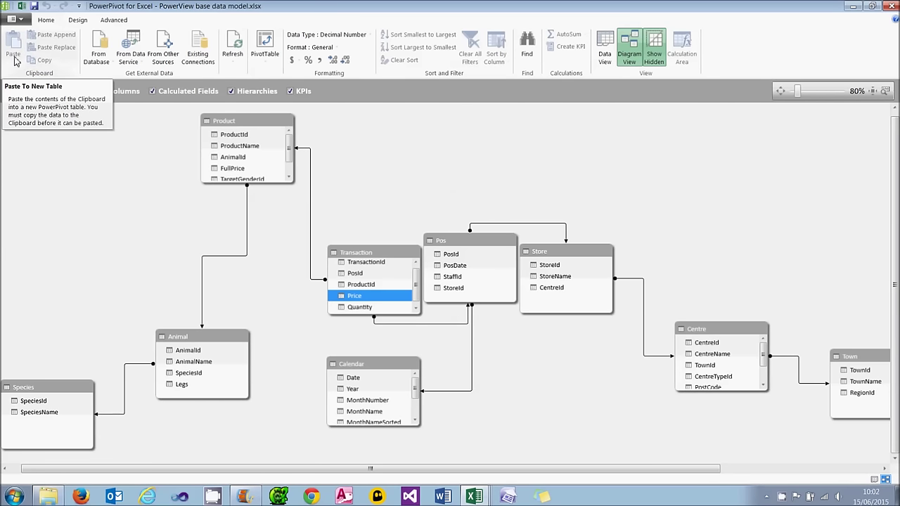
pyautogui.click(22, 6)
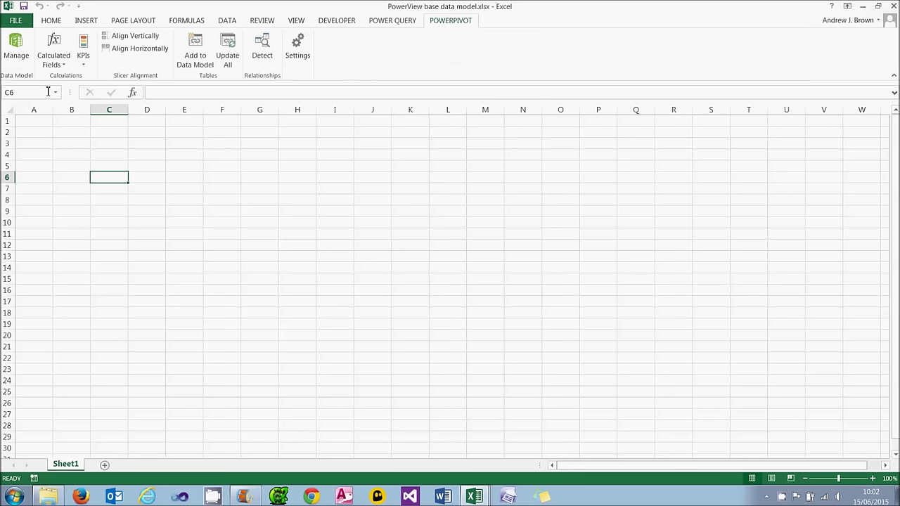
pyautogui.click(83, 23)
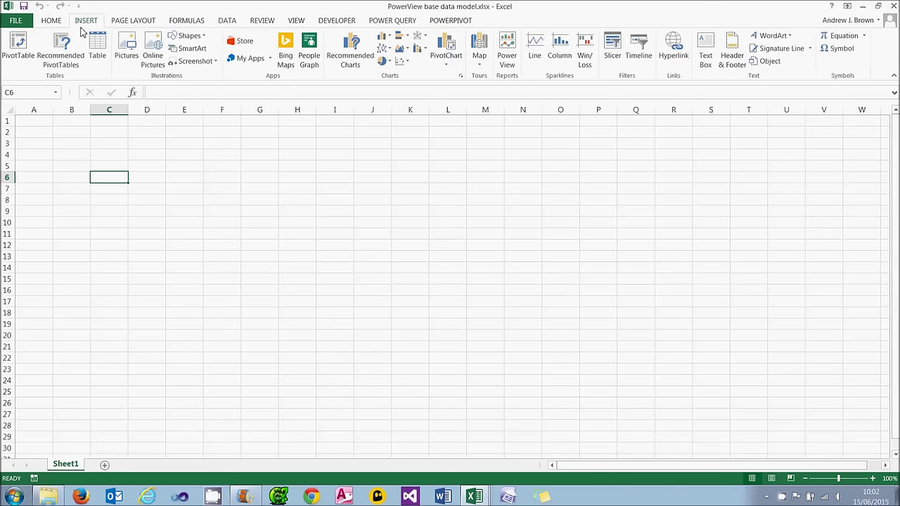
pyautogui.click(508, 59)
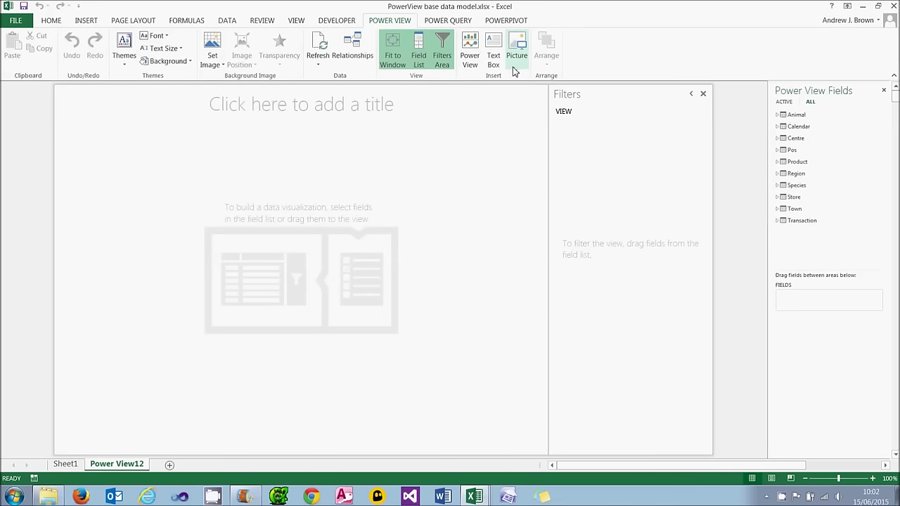
# Step: Add SpeciesName and summed Quantity to a Power View table, totalling 19016
pyautogui.click(777, 185)
pyautogui.click(788, 204)
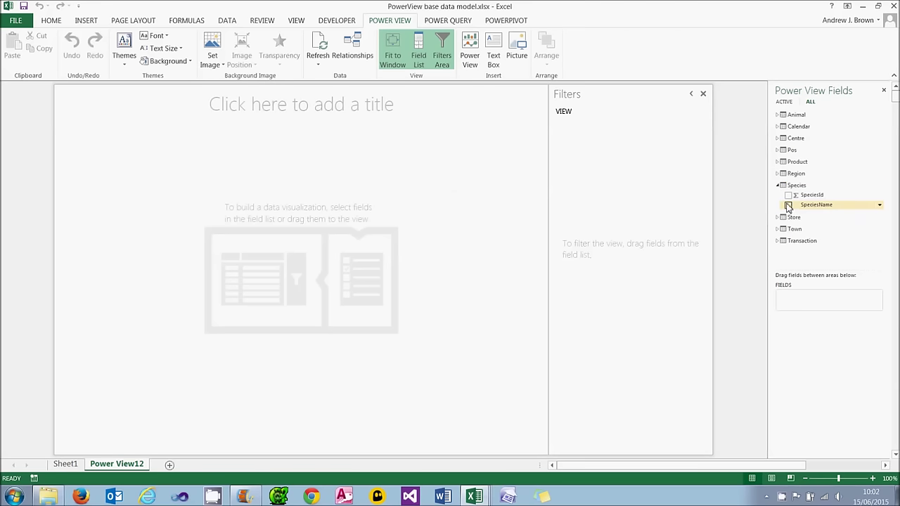
pyautogui.click(778, 241)
pyautogui.click(790, 254)
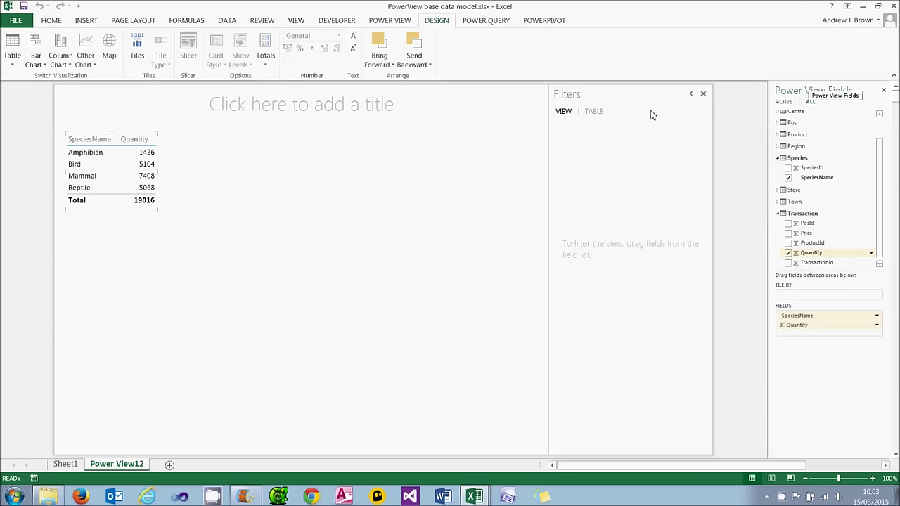
pyautogui.click(41, 65)
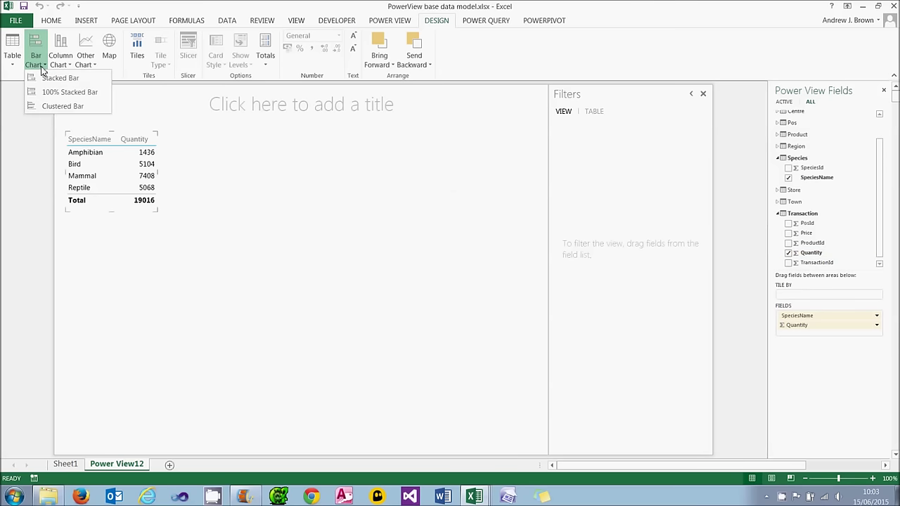
# Step: Make the table an enlarged stacked bar chart, preview column and pie types, then restore stacked bar
pyautogui.click(51, 81)
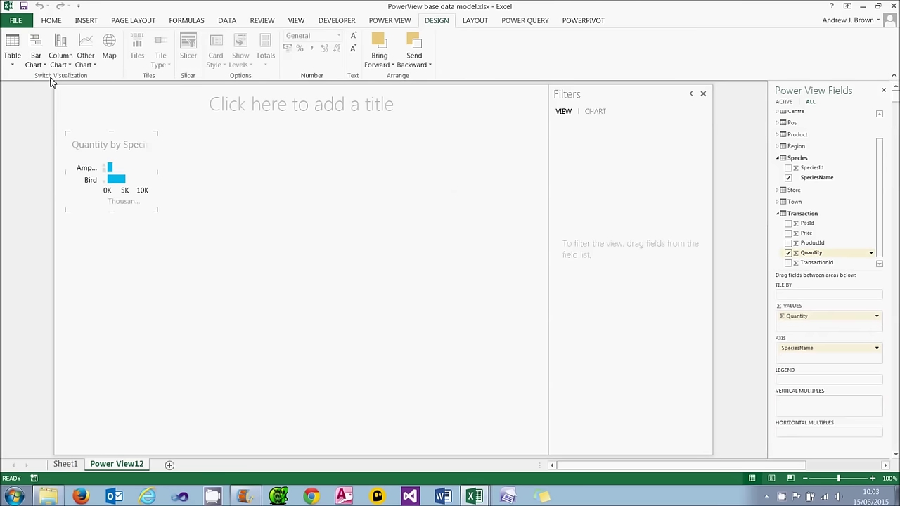
pyautogui.moveTo(154, 210); pyautogui.dragTo(285, 318)
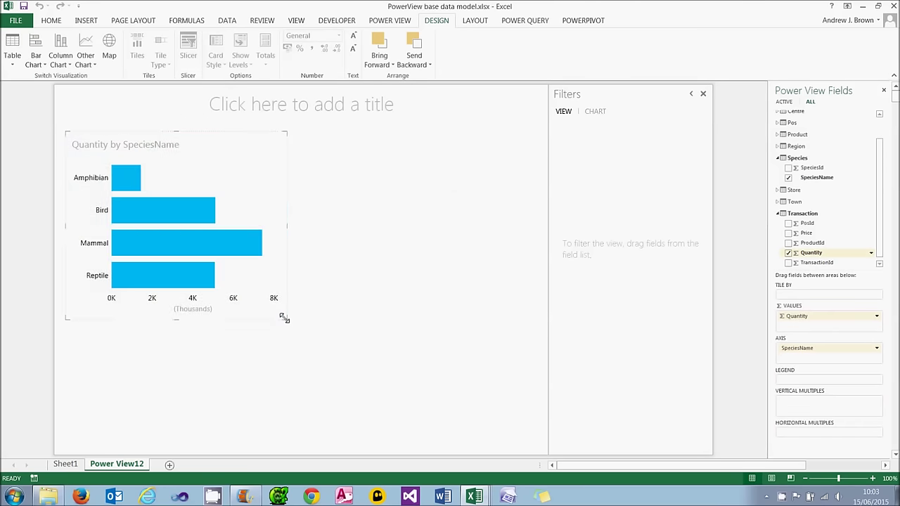
pyautogui.click(58, 64)
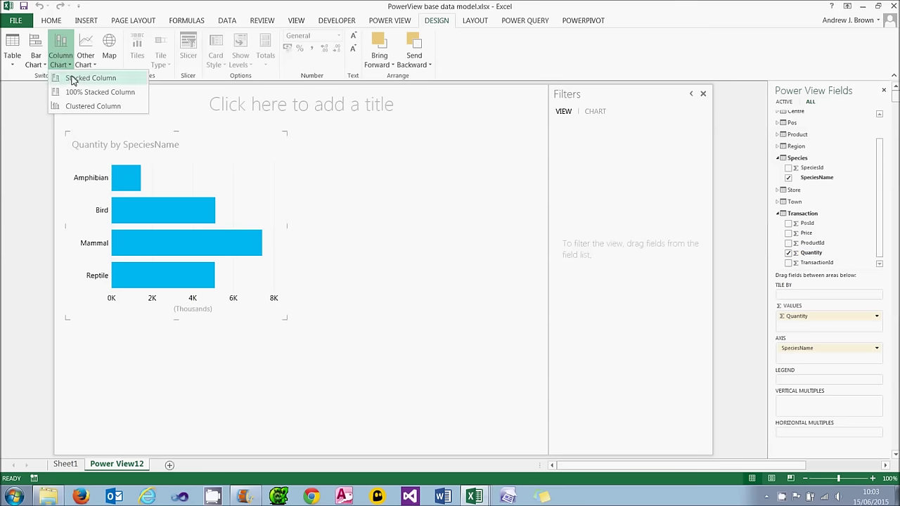
pyautogui.click(70, 76)
pyautogui.click(85, 64)
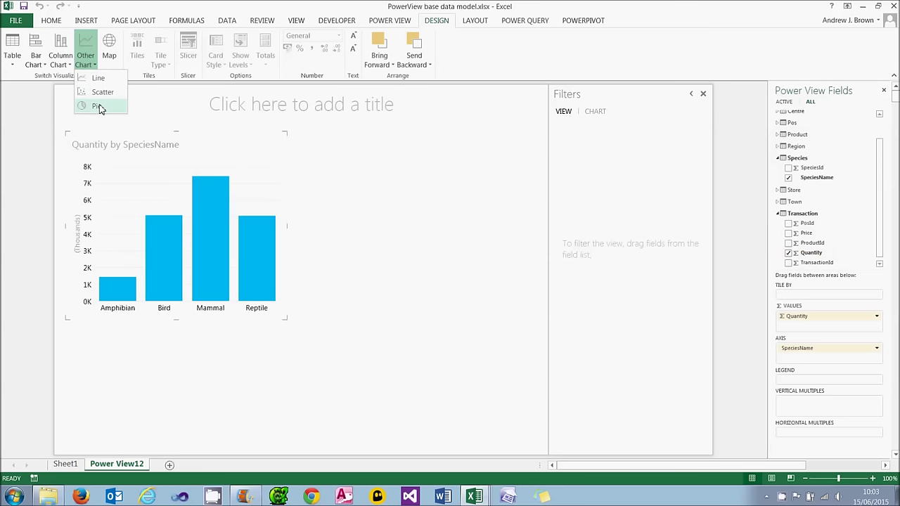
pyautogui.click(97, 105)
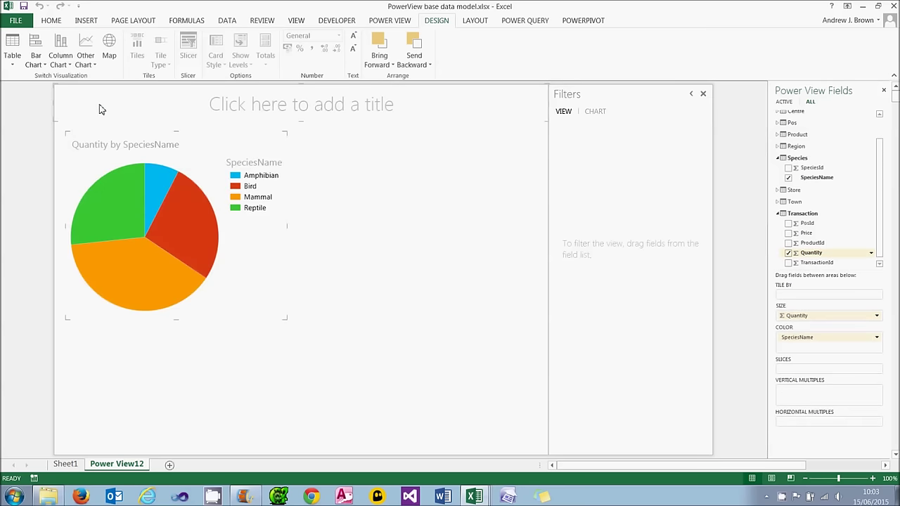
pyautogui.click(39, 63)
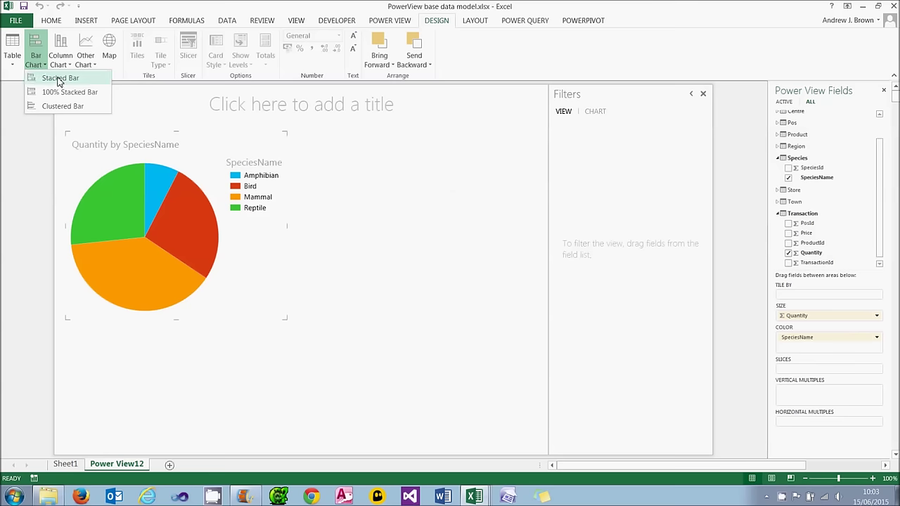
pyautogui.click(60, 80)
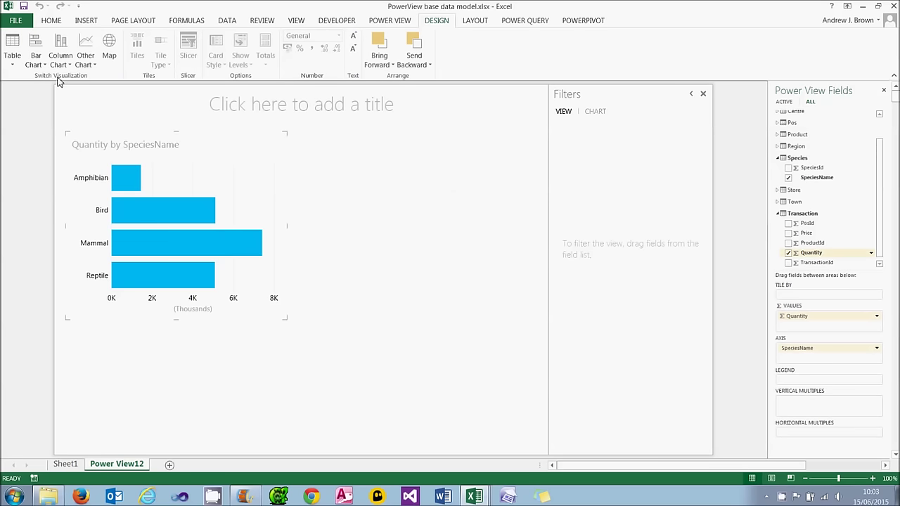
pyautogui.click(779, 147)
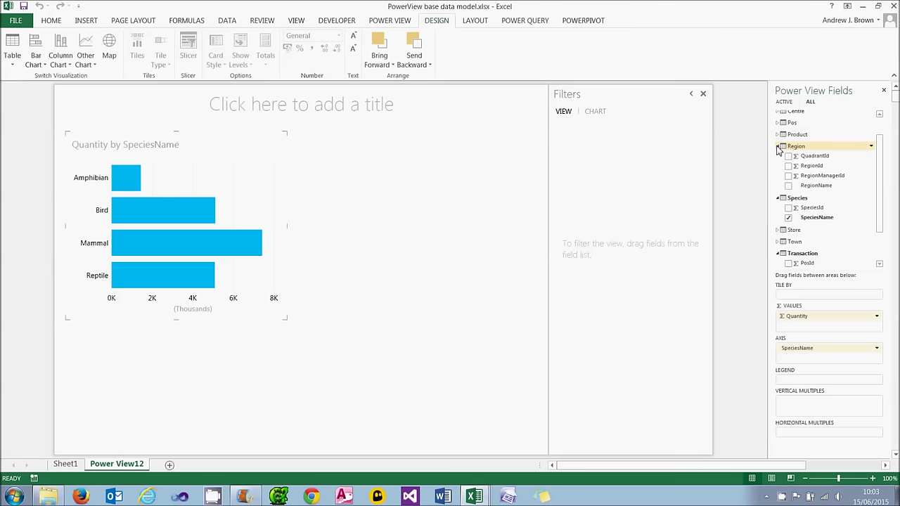
# Step: Split the species bars by RegionName, previewing 100% stacked and clustered bar layouts
pyautogui.click(789, 186)
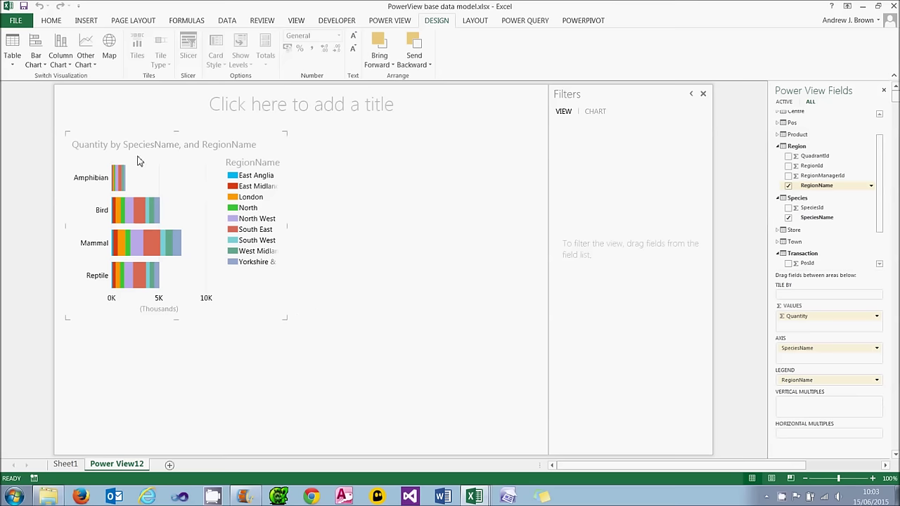
pyautogui.click(43, 66)
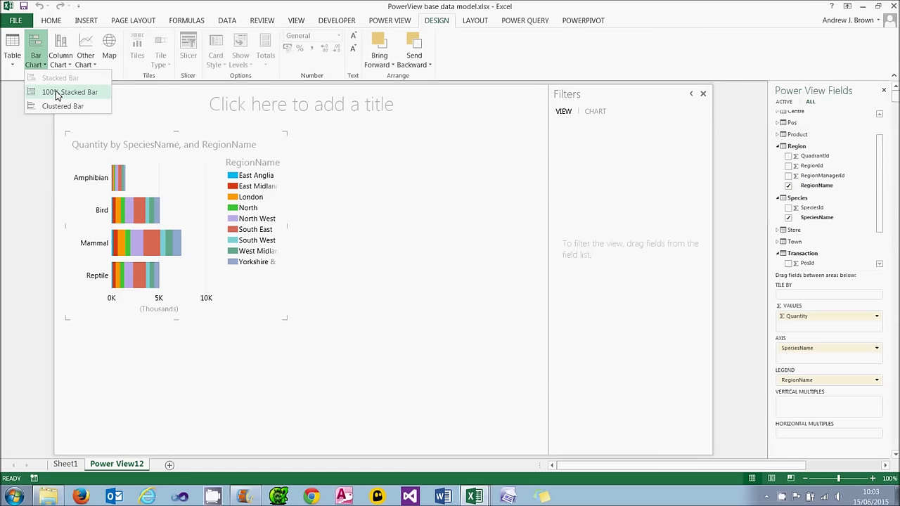
pyautogui.click(56, 92)
pyautogui.click(43, 66)
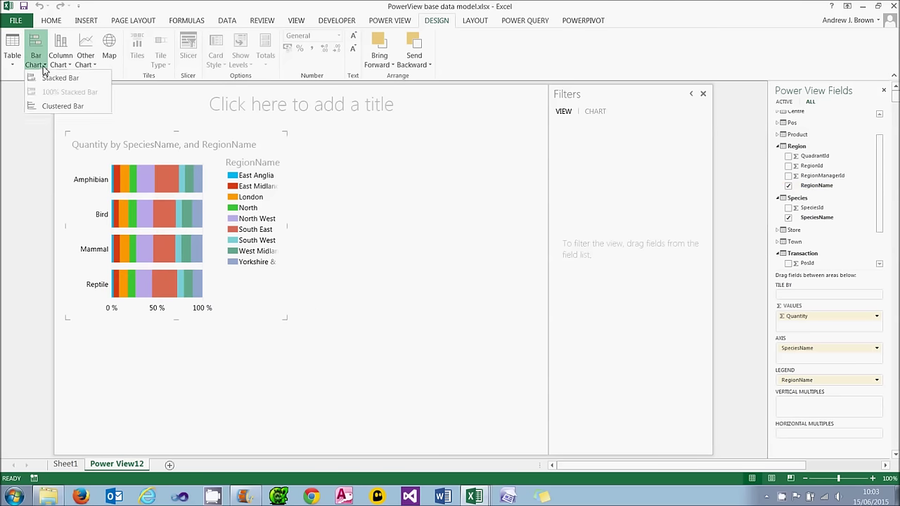
pyautogui.click(57, 106)
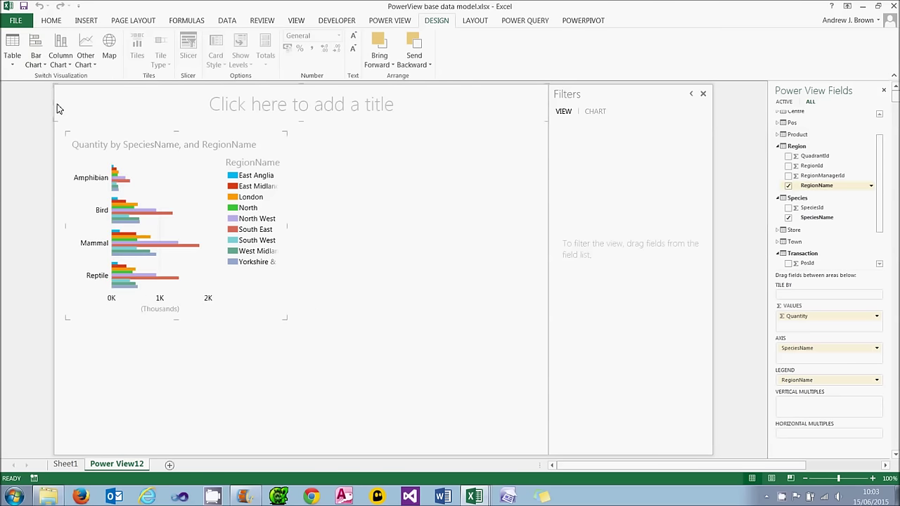
# Step: Preview stacked and clustered column charts, then turn the chart into a pie
pyautogui.click(61, 63)
pyautogui.click(69, 75)
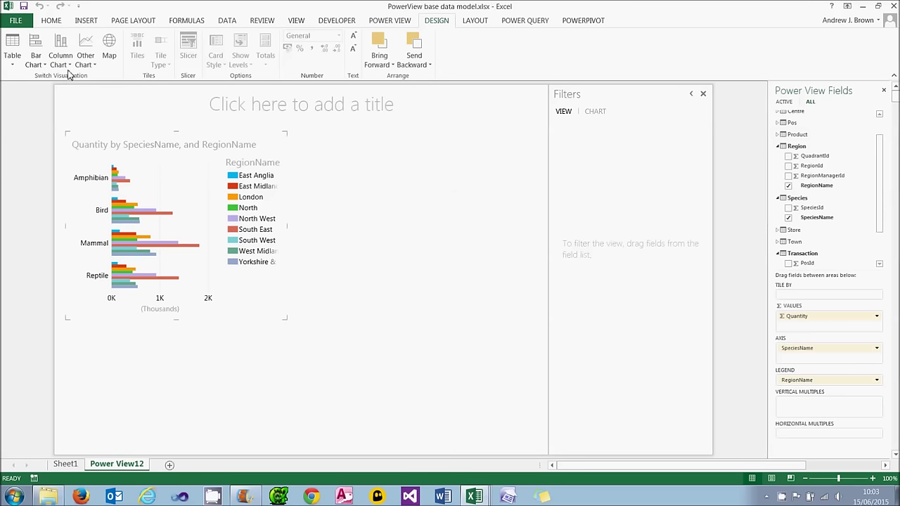
pyautogui.click(60, 63)
pyautogui.click(75, 97)
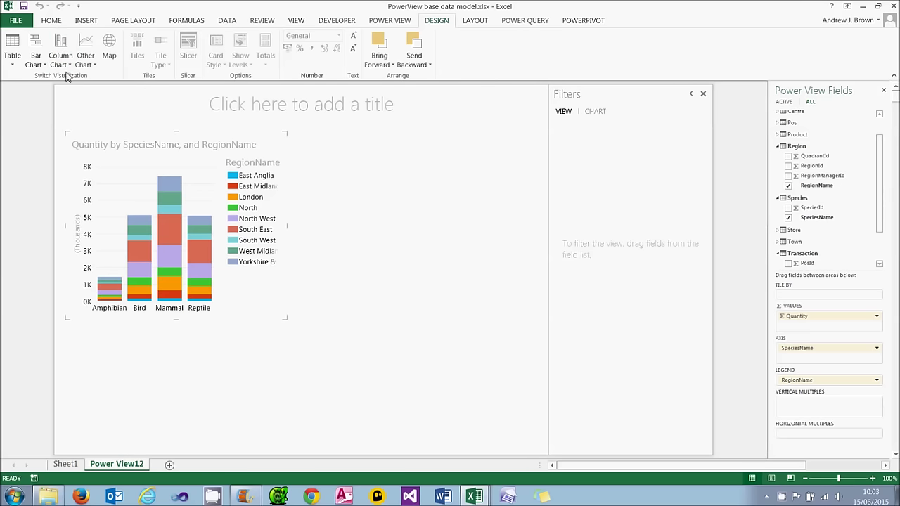
pyautogui.click(60, 64)
pyautogui.click(70, 105)
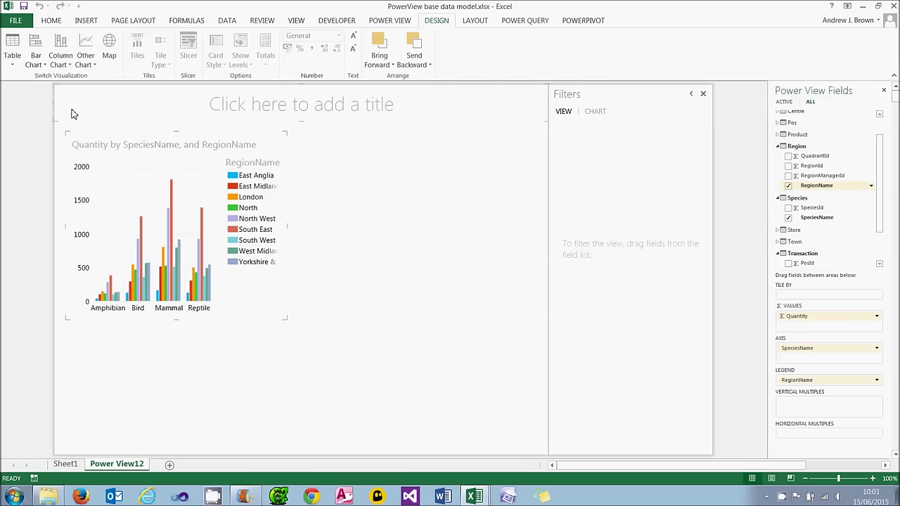
pyautogui.click(85, 62)
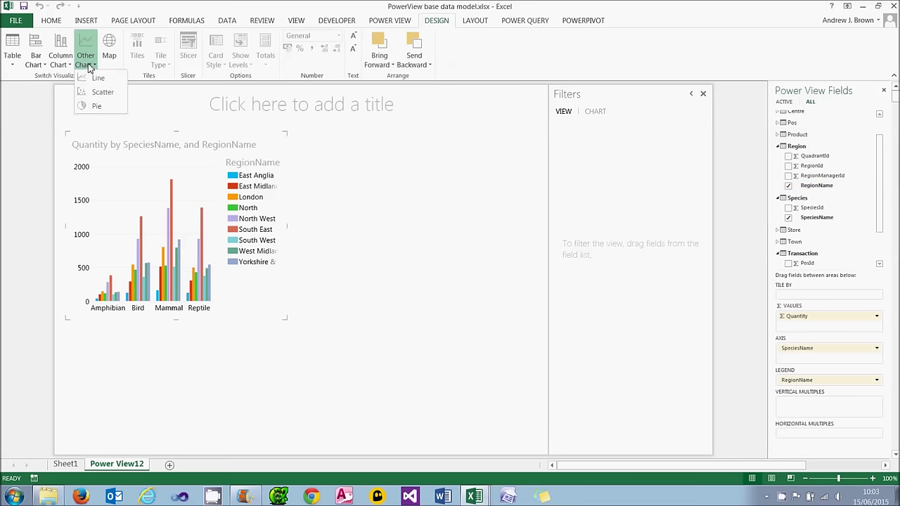
pyautogui.click(96, 106)
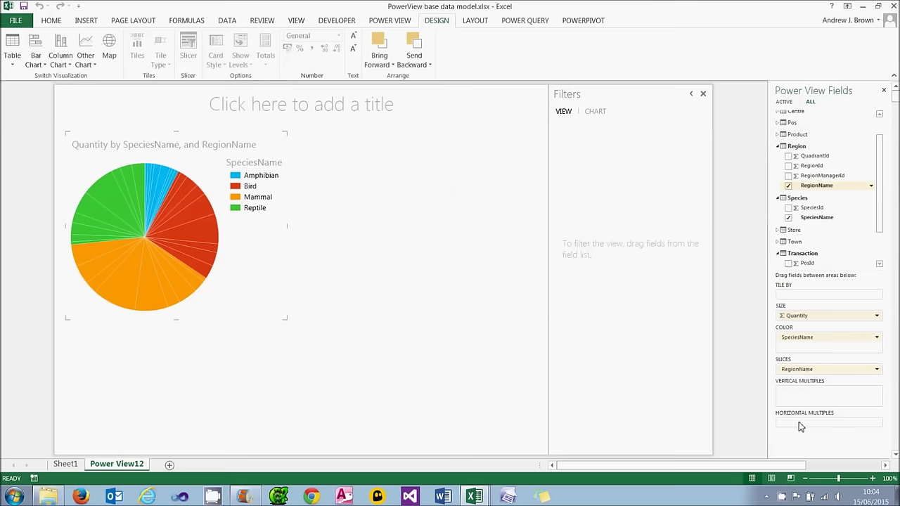
# Step: Undo the pie change, restoring clustered columns of Quantity by SpeciesName and RegionName
pyautogui.click(391, 21)
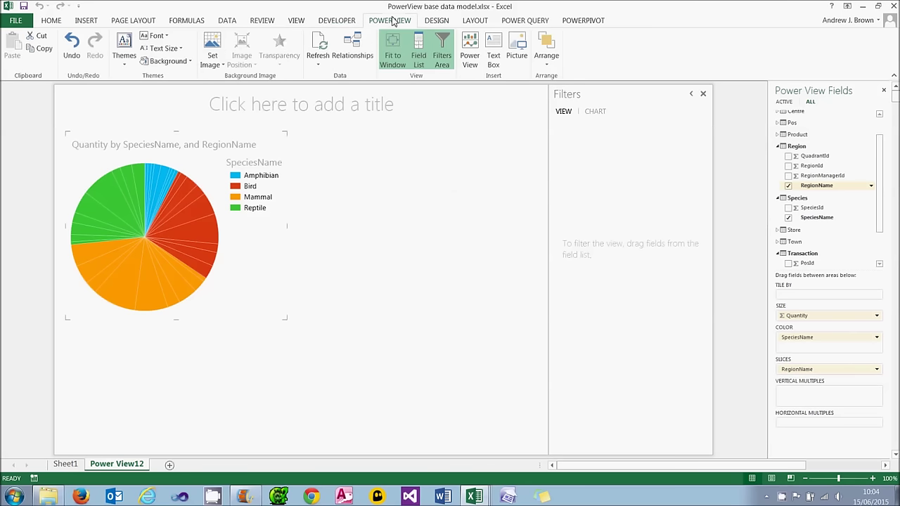
pyautogui.click(71, 49)
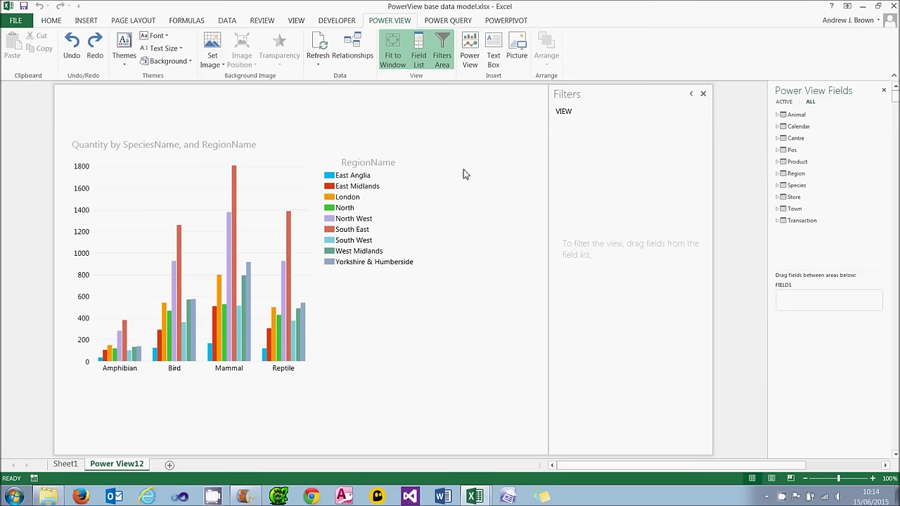
pyautogui.click(304, 179)
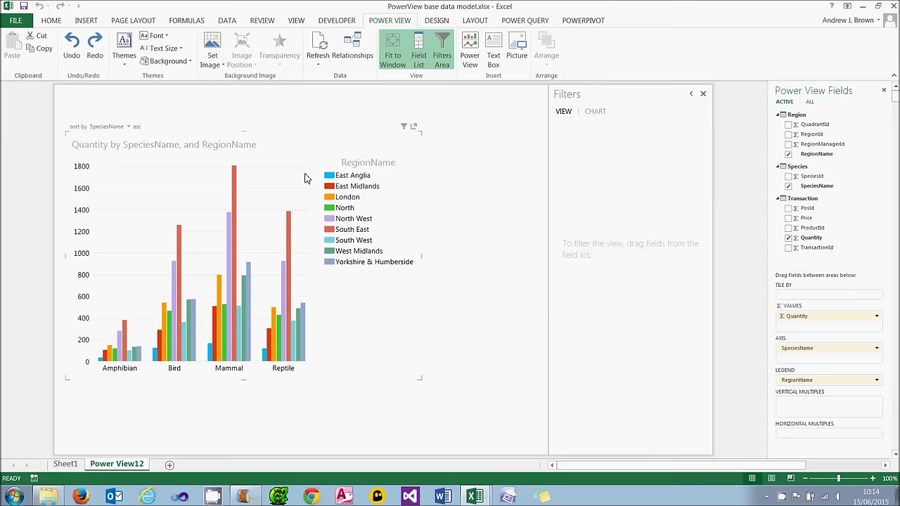
# Step: Set the chart title to None, removing 'Quantity by SpeciesName, and RegionName'
pyautogui.click(483, 23)
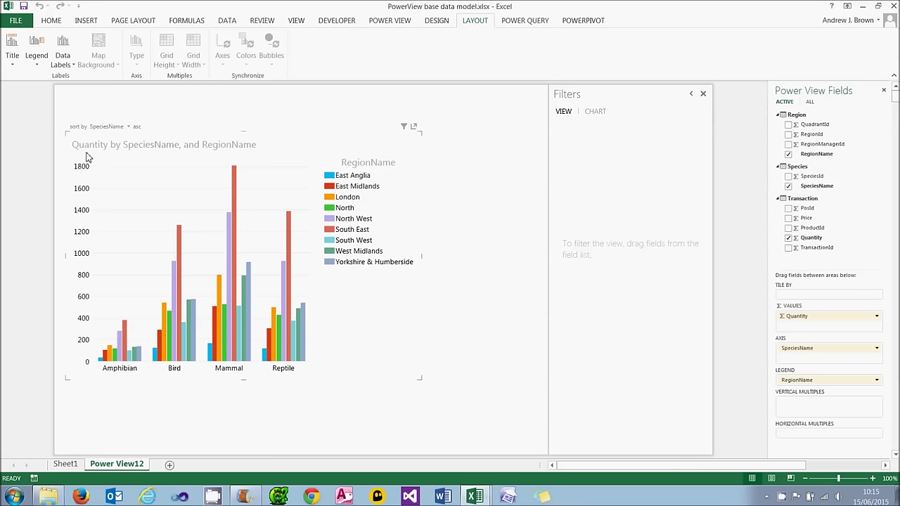
pyautogui.click(12, 59)
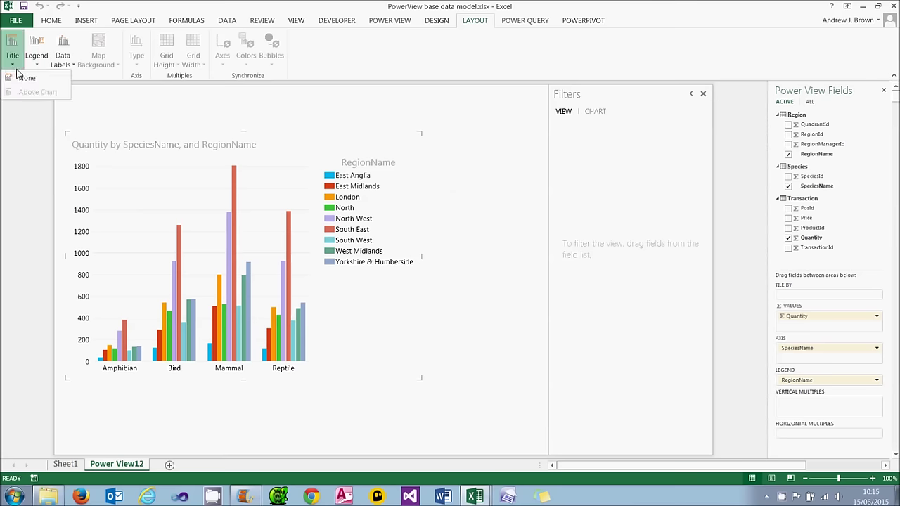
pyautogui.click(27, 78)
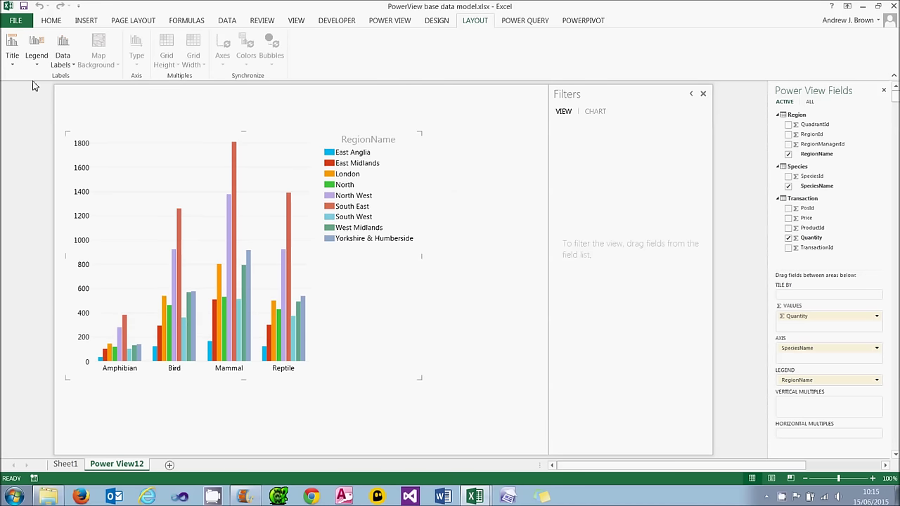
pyautogui.click(407, 23)
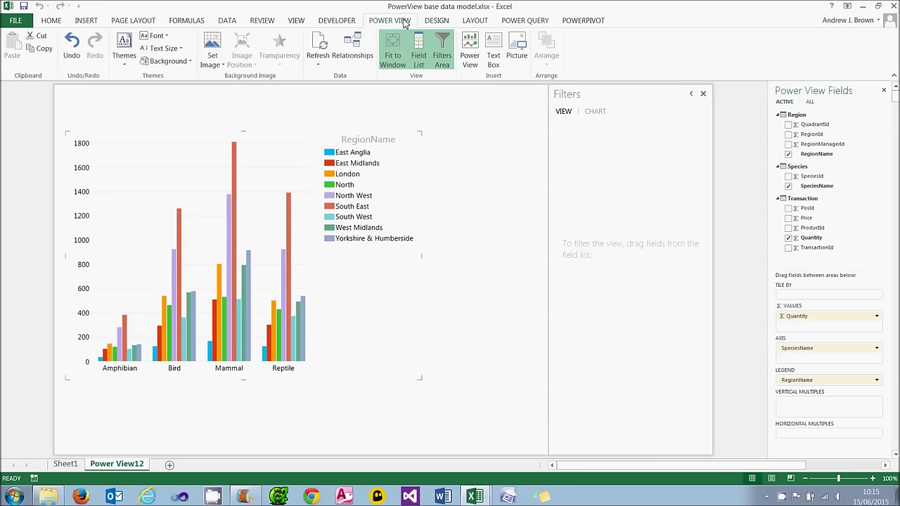
pyautogui.click(493, 55)
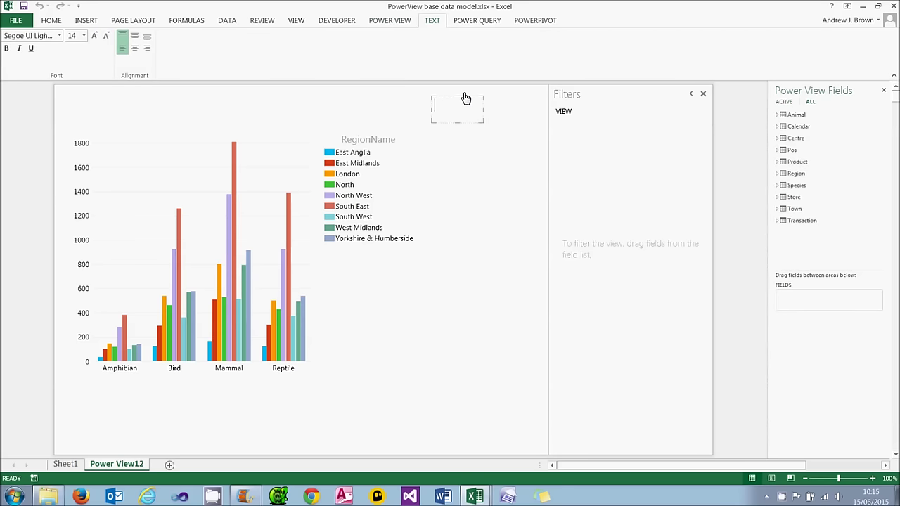
# Step: Type 'Exciting chart' in the text box, stretch it across the chart top, then centre and underline it
pyautogui.write('Exciting chart')
pyautogui.moveTo(432, 123); pyautogui.dragTo(404, 117)
pyautogui.click(422, 124)
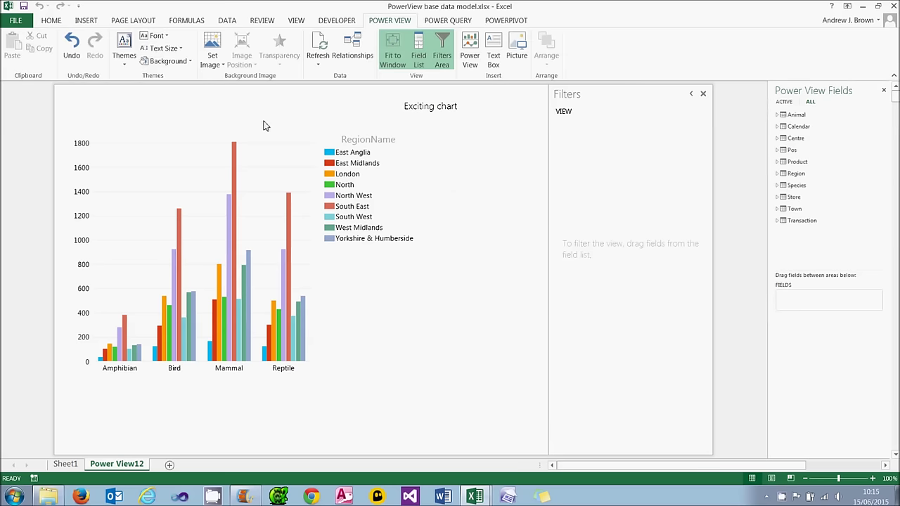
pyautogui.click(432, 115)
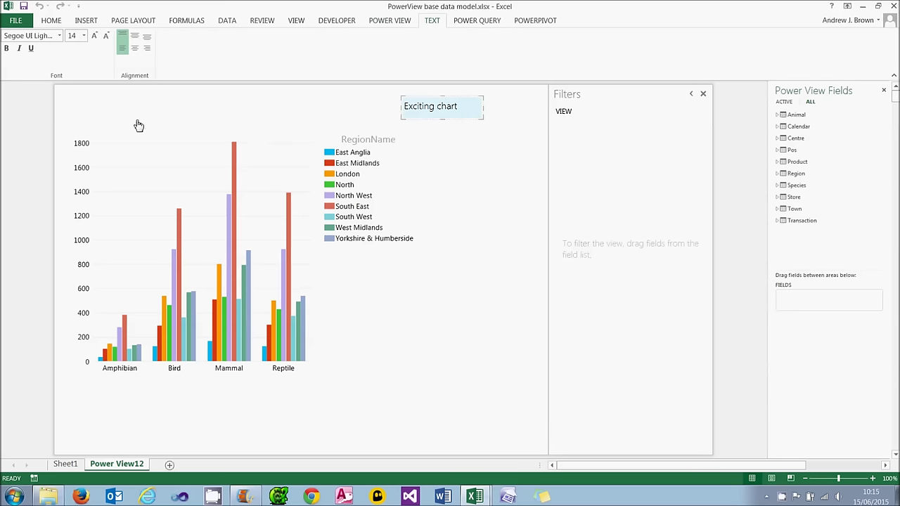
pyautogui.moveTo(139, 125); pyautogui.dragTo(101, 133)
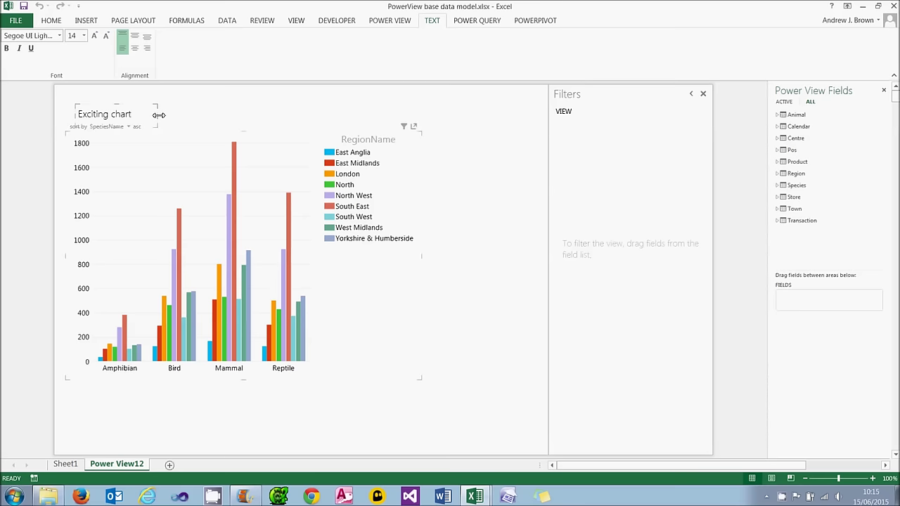
pyautogui.moveTo(159, 115); pyautogui.dragTo(418, 119)
pyautogui.click(134, 45)
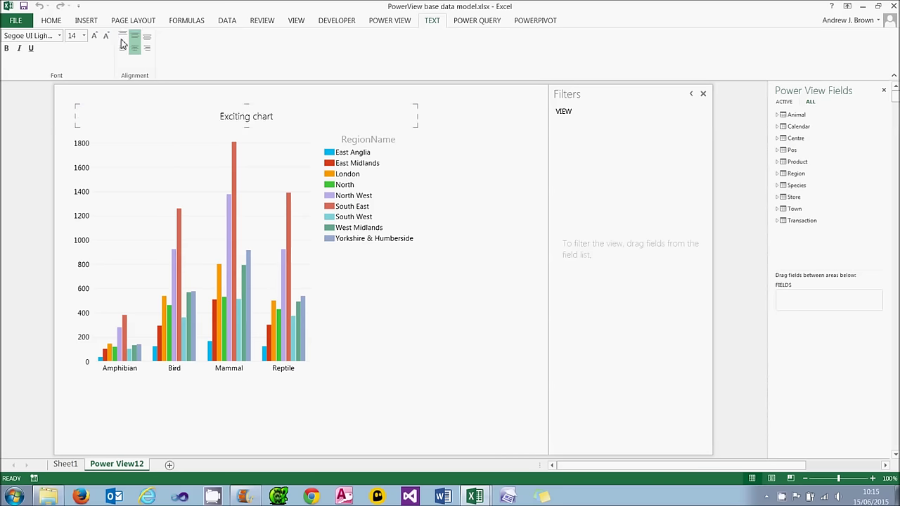
pyautogui.click(31, 49)
# Step: Place the column chart's legend at the bottom
pyautogui.click(258, 162)
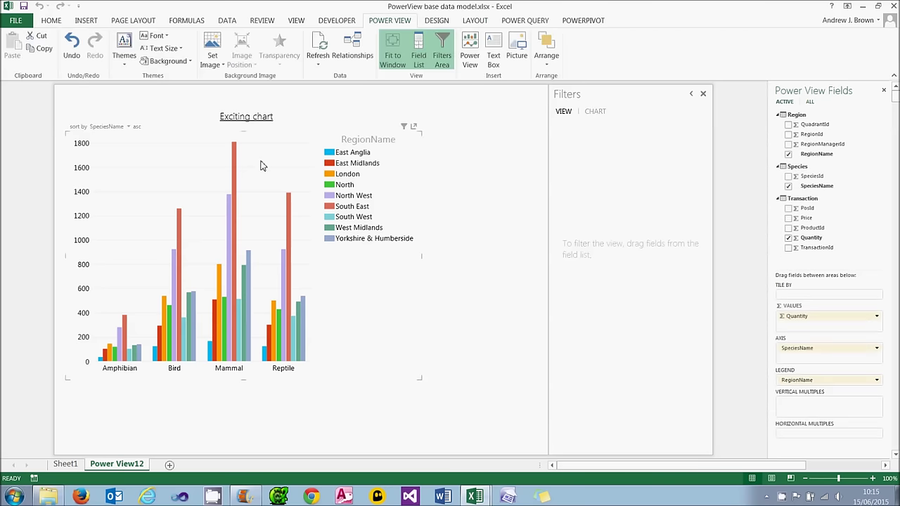
pyautogui.click(474, 20)
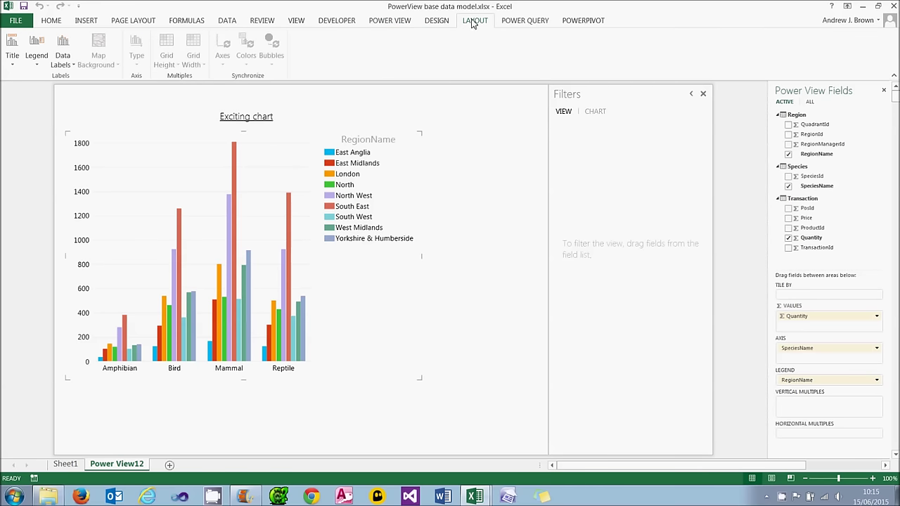
pyautogui.click(35, 65)
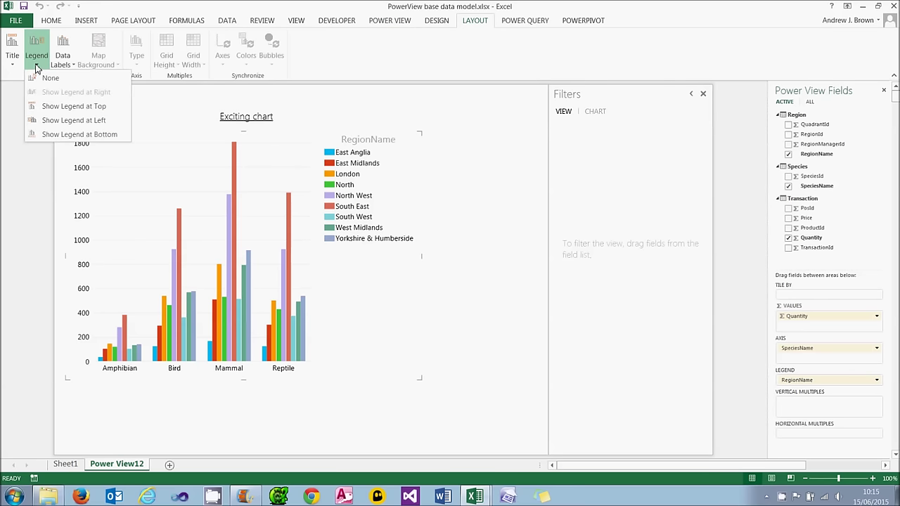
pyautogui.click(80, 134)
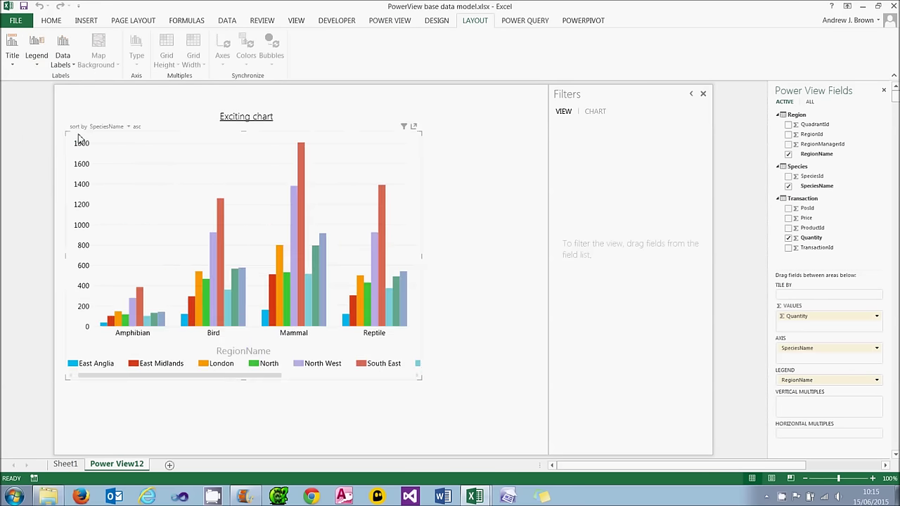
pyautogui.click(393, 377)
pyautogui.moveTo(394, 381); pyautogui.dragTo(307, 377)
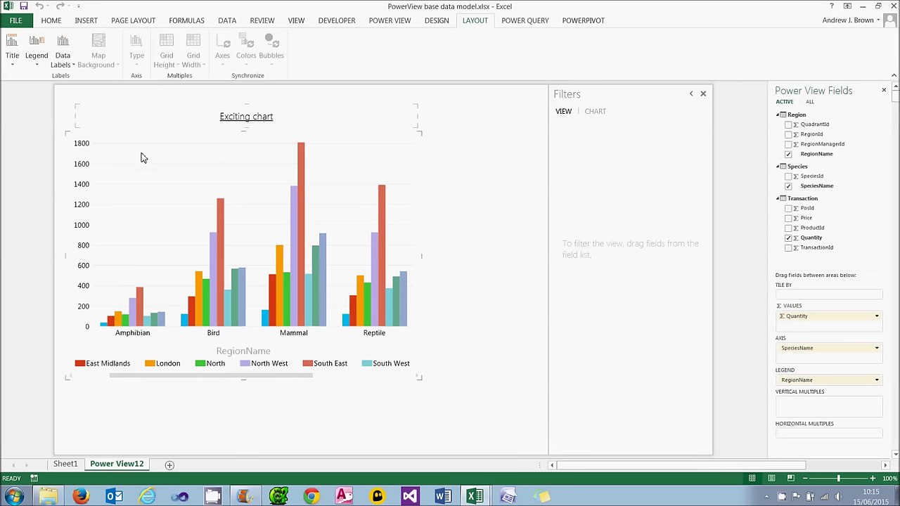
# Step: Add Outside End data labels and remove RegionName, leaving total Quantity per species
pyautogui.click(70, 67)
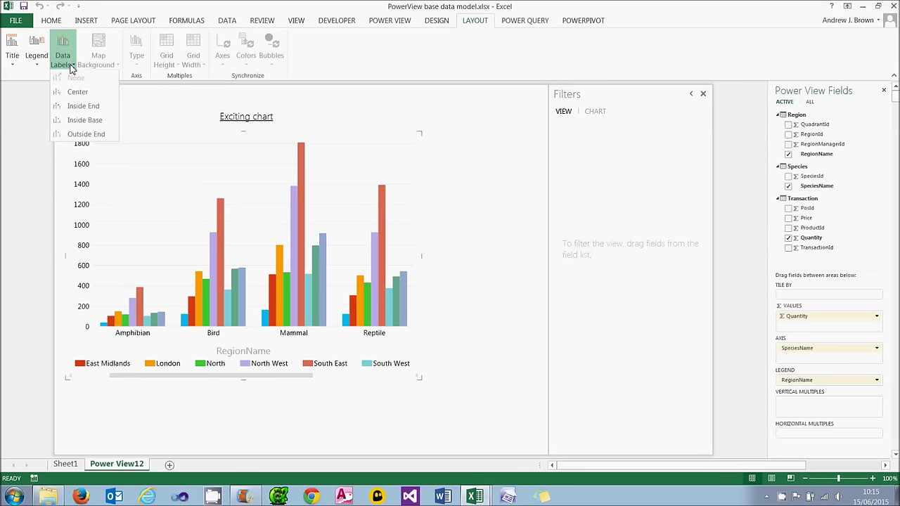
pyautogui.click(92, 137)
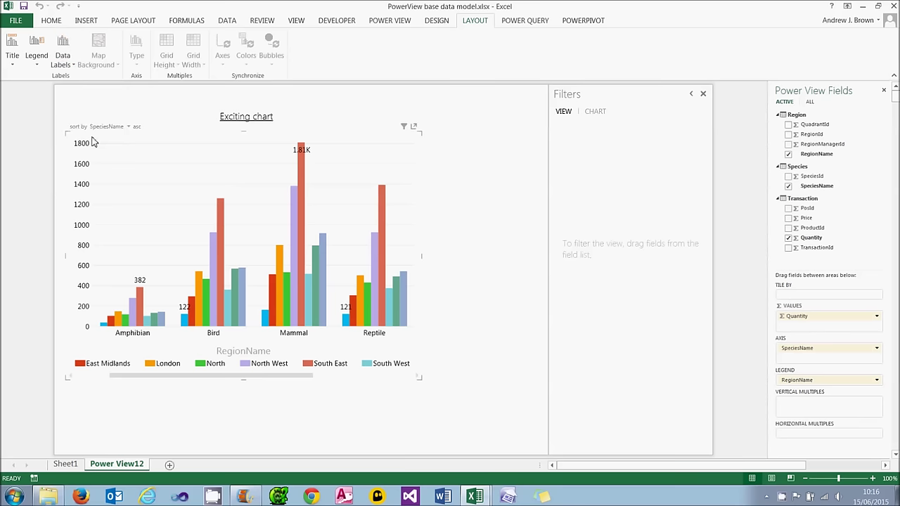
pyautogui.click(877, 382)
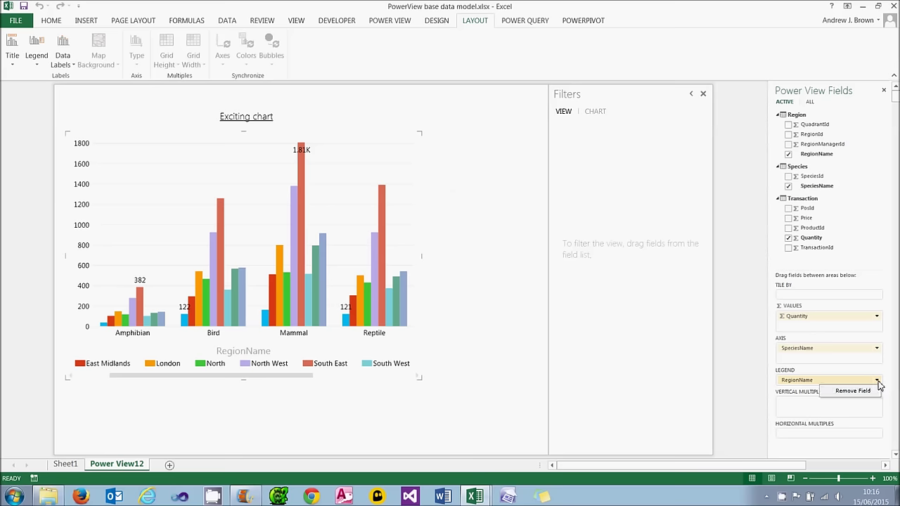
pyautogui.click(860, 393)
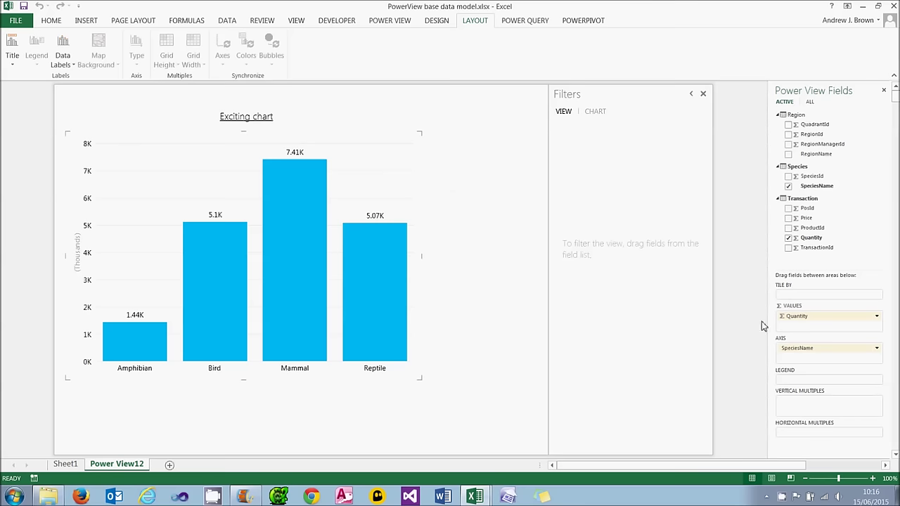
pyautogui.click(406, 23)
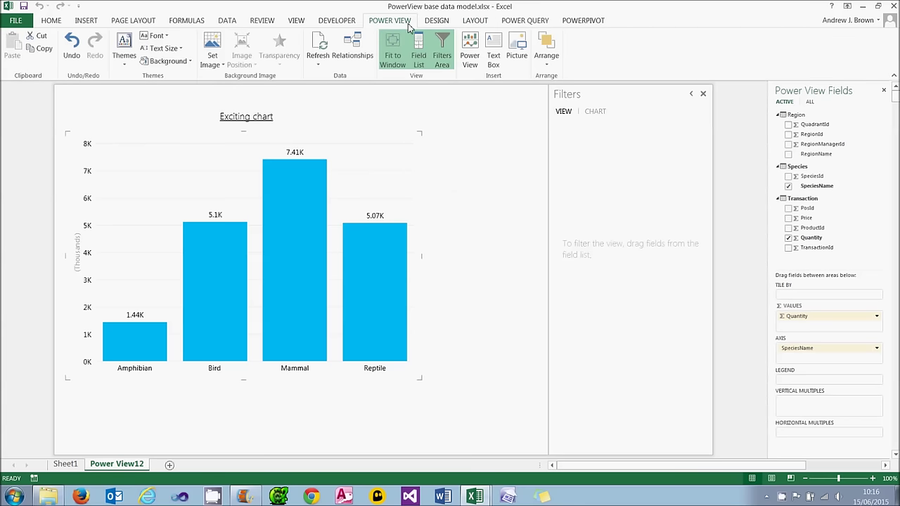
# Step: Undo the RegionName removal, change the chart to a pie, and colour it by RegionName
pyautogui.click(72, 48)
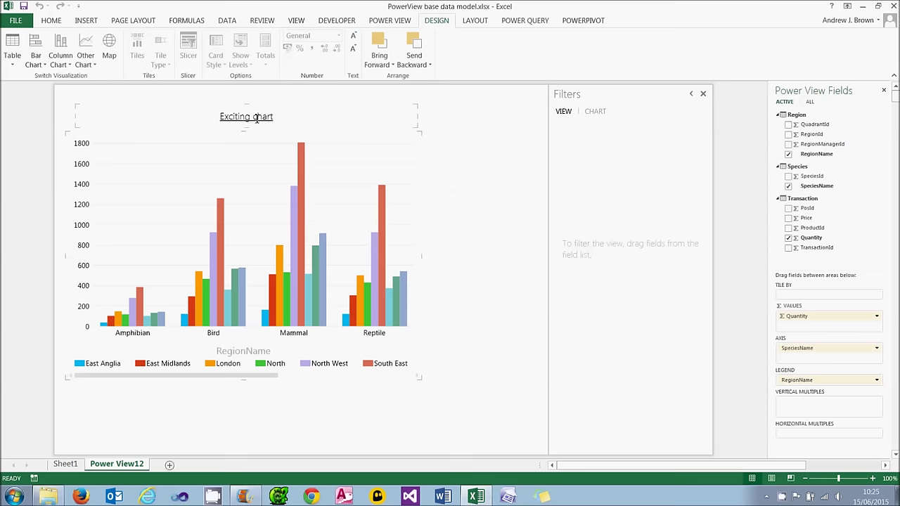
pyautogui.click(93, 64)
pyautogui.click(99, 109)
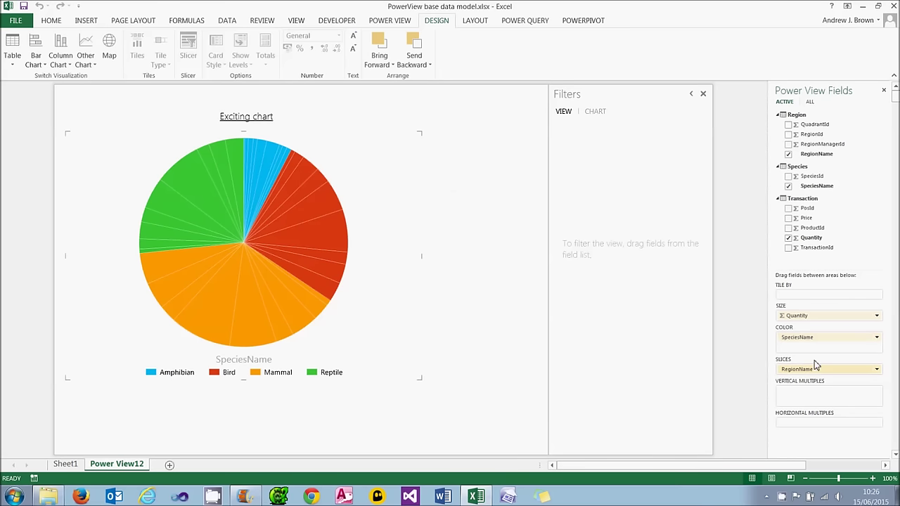
pyautogui.moveTo(818, 367)
pyautogui.mouseDown()
pyautogui.moveTo(814, 350)
pyautogui.moveTo(809, 377)
pyautogui.mouseUp()
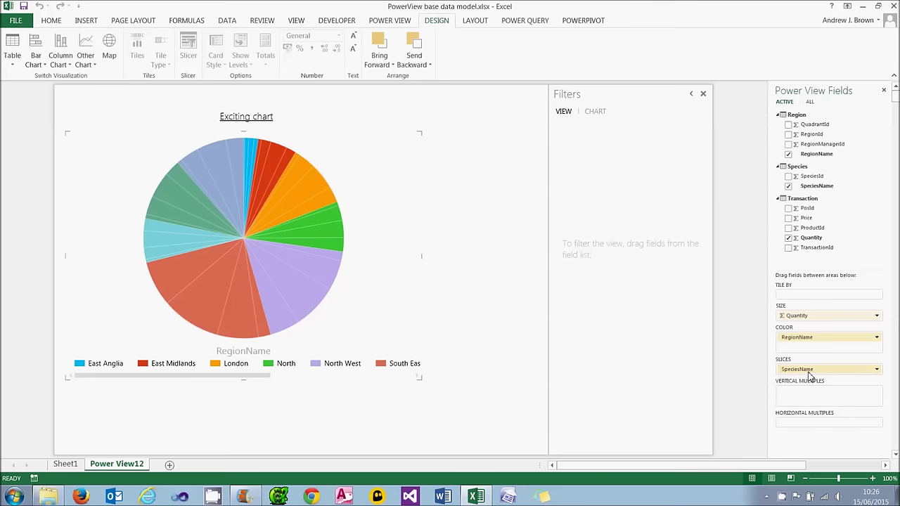
# Step: Move SpeciesName to Horizontal Multiples and set the grid to four pies per row
pyautogui.moveTo(812, 419); pyautogui.dragTo(814, 428)
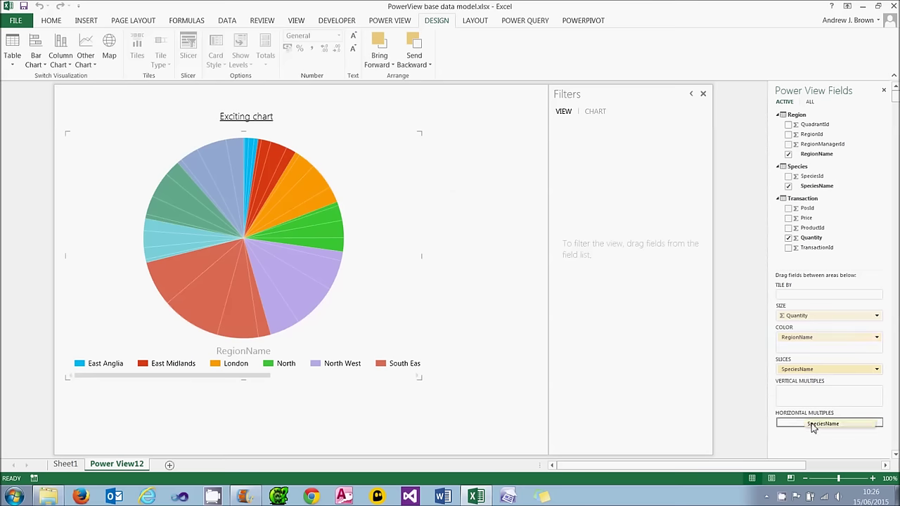
pyautogui.moveTo(814, 429); pyautogui.dragTo(813, 428)
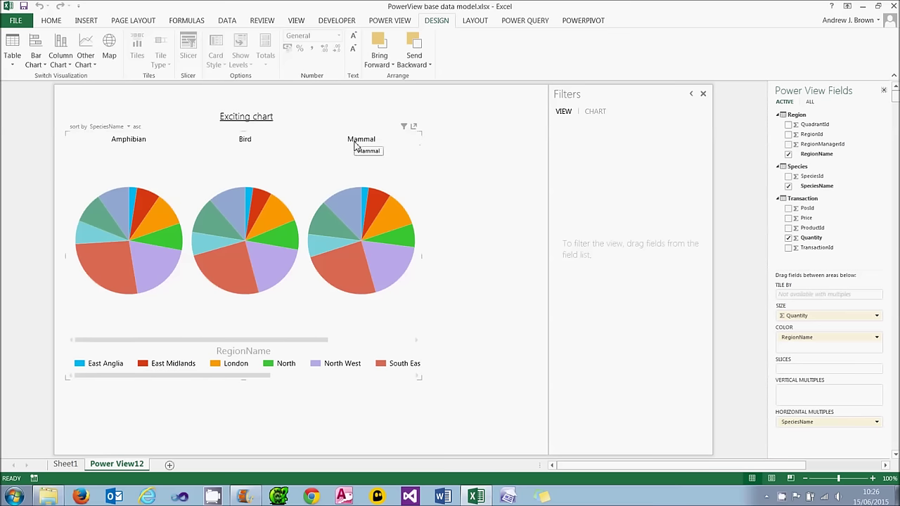
pyautogui.click(468, 23)
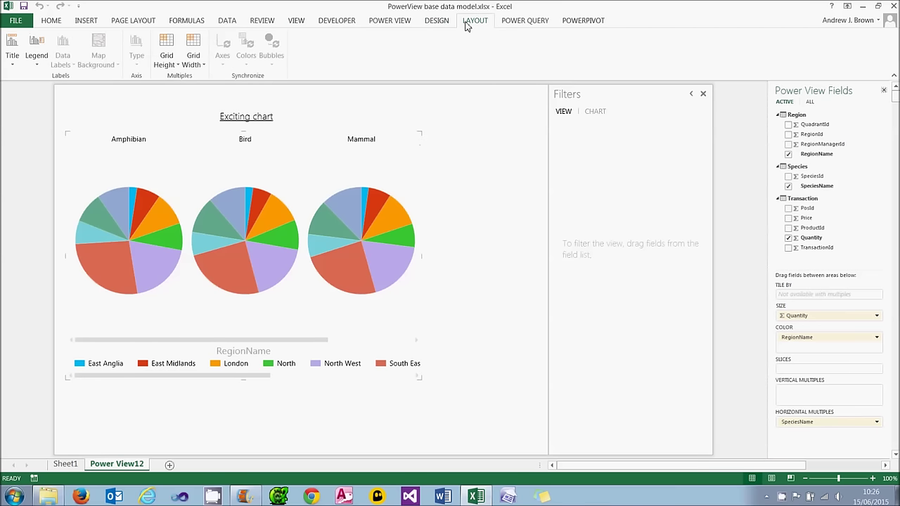
pyautogui.click(204, 67)
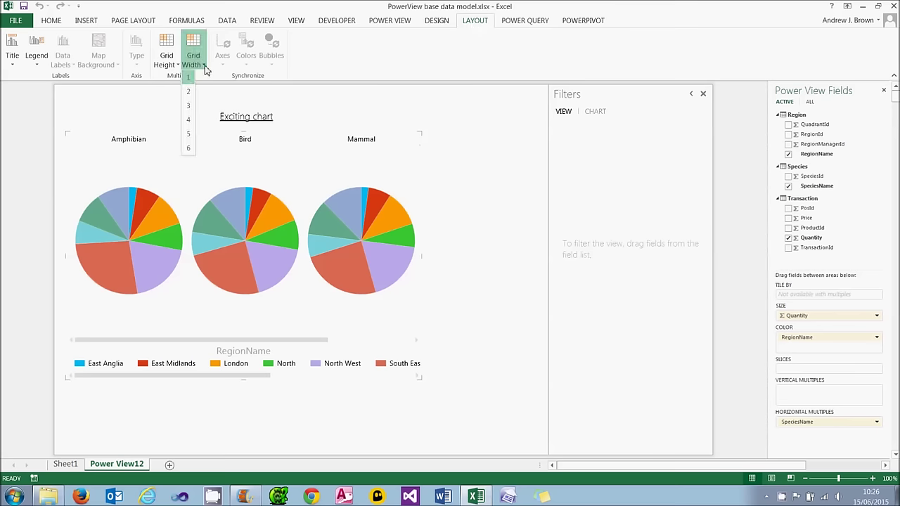
pyautogui.click(189, 121)
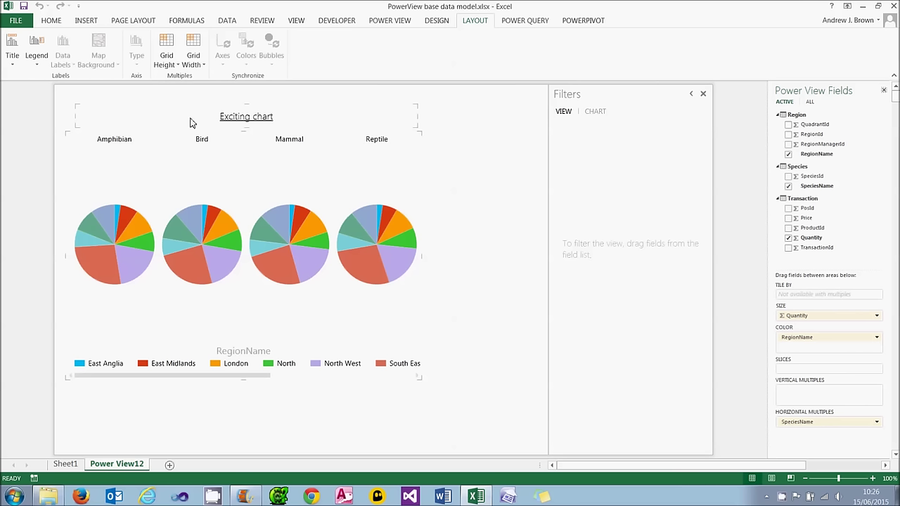
# Step: Show all tables and place Calendar Year in Vertical Multiples to split the pies by year
pyautogui.click(812, 102)
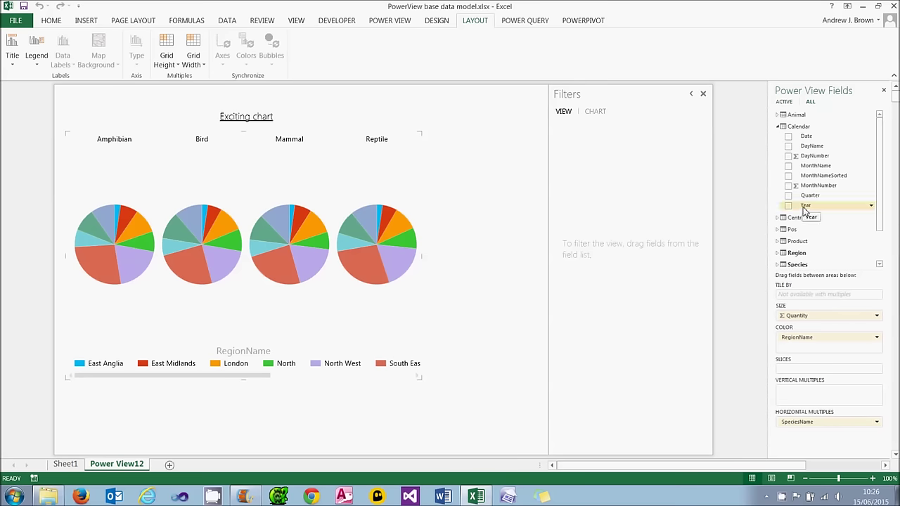
pyautogui.moveTo(805, 209); pyautogui.dragTo(812, 395)
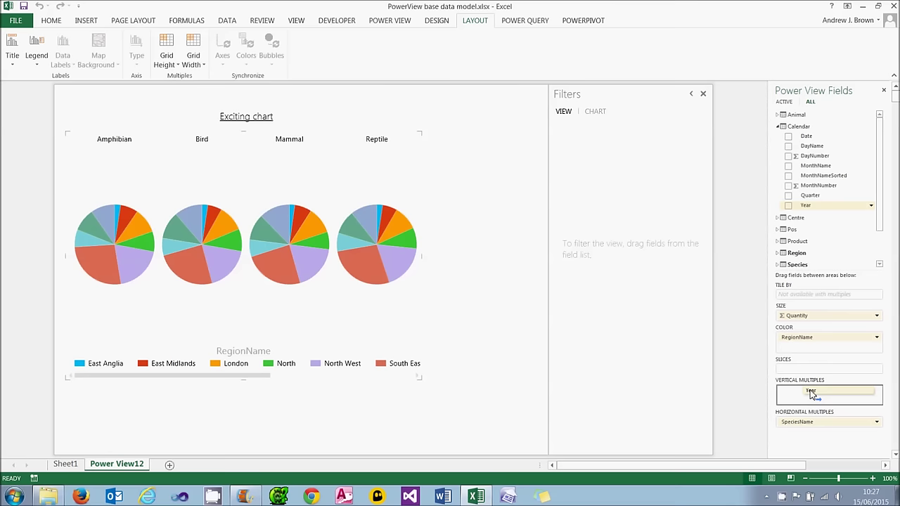
pyautogui.moveTo(812, 395); pyautogui.dragTo(812, 396)
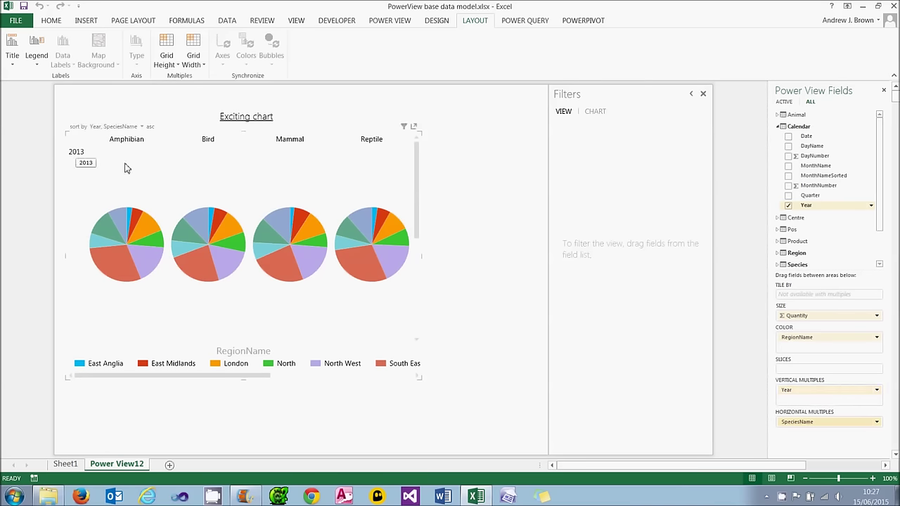
pyautogui.moveTo(411, 239); pyautogui.dragTo(417, 330)
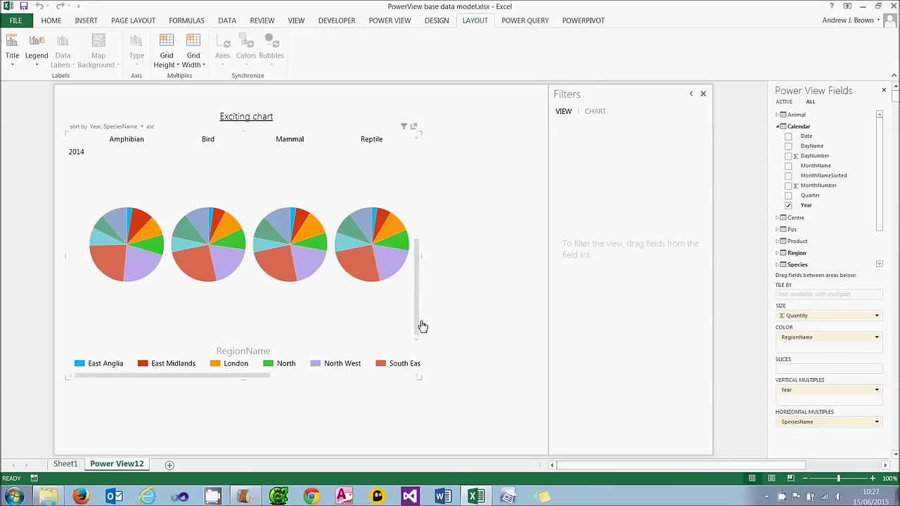
pyautogui.click(417, 150)
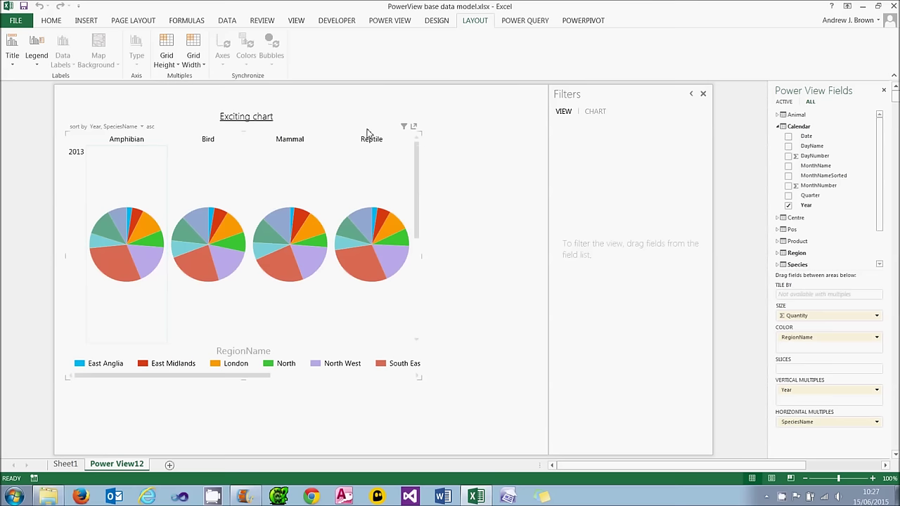
# Step: Set Grid Height to 2 so the 2013 and 2014 rows show together, highlighting East Anglia
pyautogui.click(171, 67)
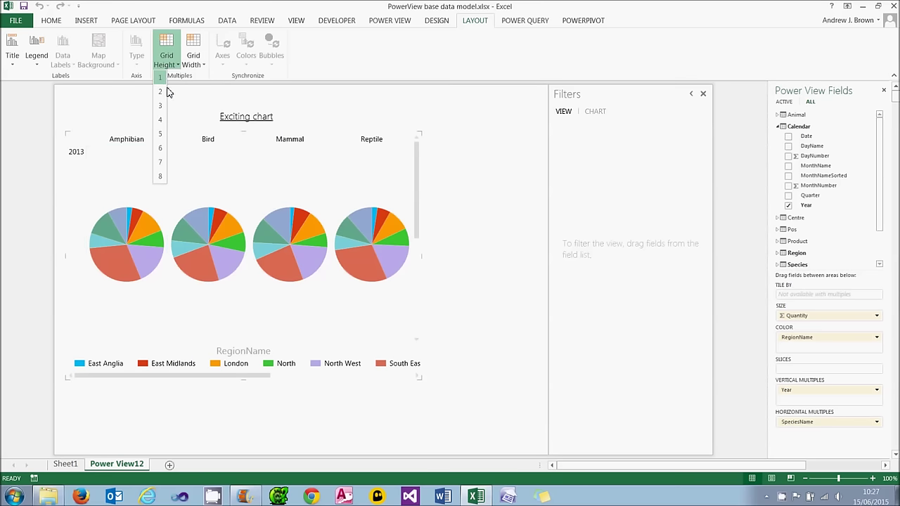
pyautogui.click(162, 93)
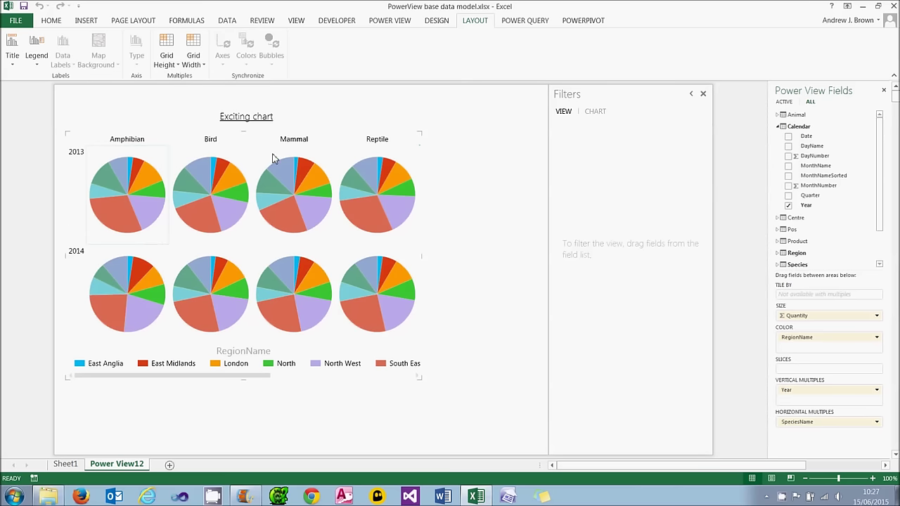
pyautogui.click(131, 168)
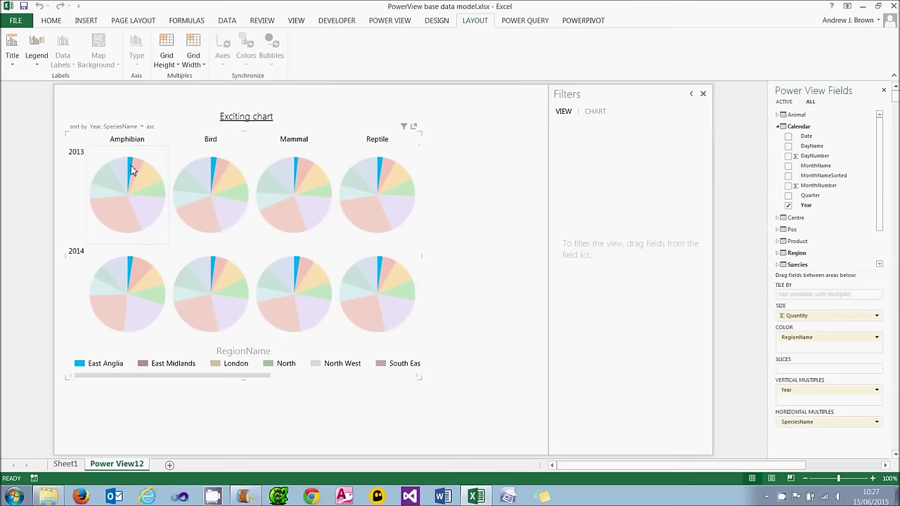
# Step: Add TownName and then CentreName beneath RegionName in the pie colour grouping
pyautogui.click(156, 168)
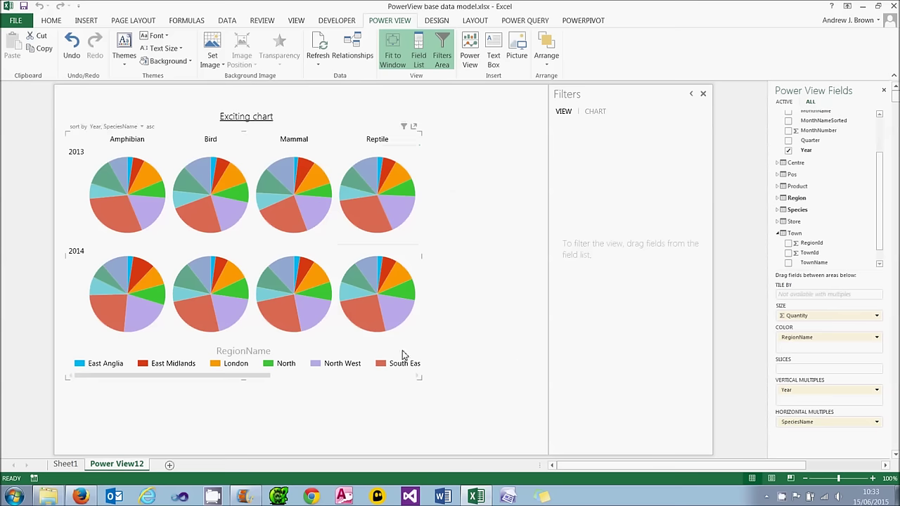
pyautogui.click(379, 227)
pyautogui.click(380, 227)
pyautogui.click(375, 222)
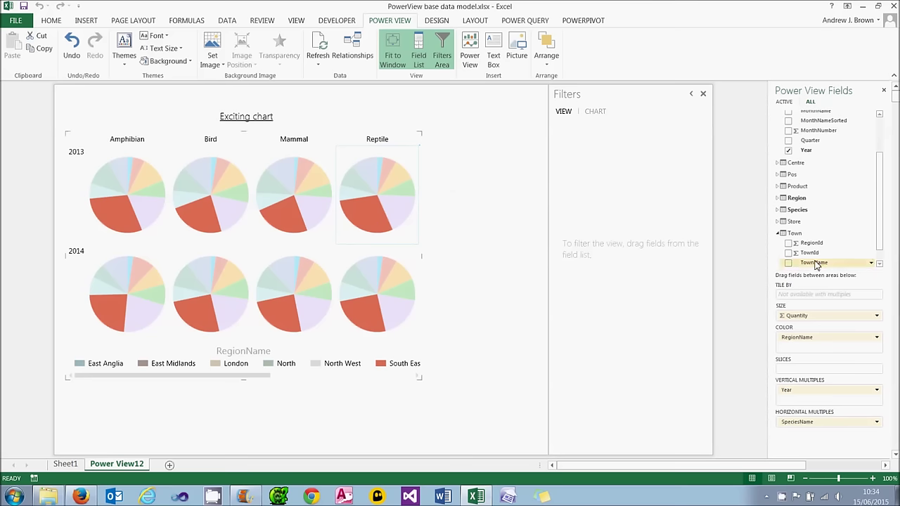
pyautogui.moveTo(815, 264); pyautogui.dragTo(813, 349)
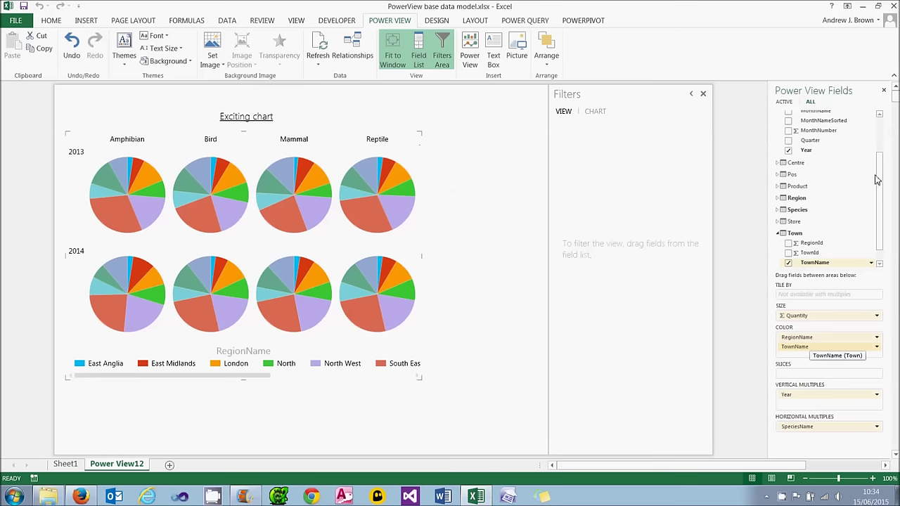
pyautogui.click(879, 134)
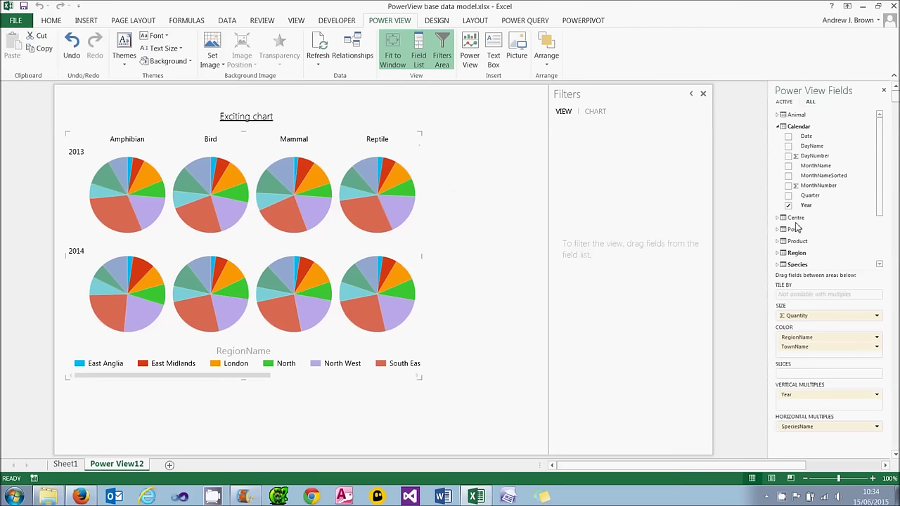
pyautogui.click(780, 218)
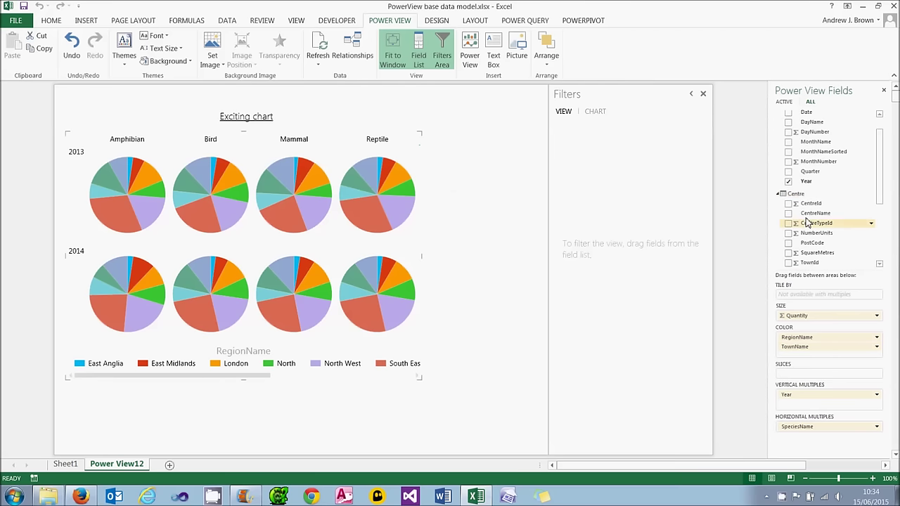
pyautogui.moveTo(807, 218); pyautogui.dragTo(809, 360)
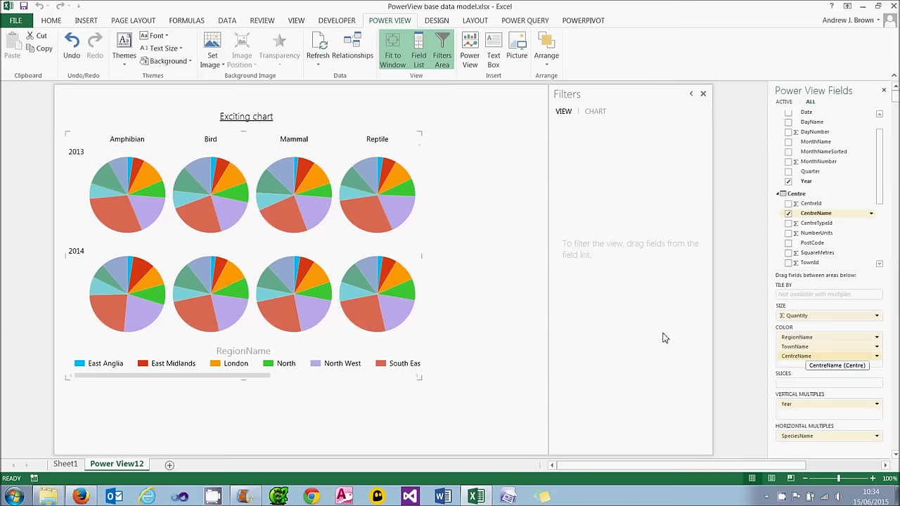
# Step: Drill from South East into a town's shopping centres, then drill back up
pyautogui.click(373, 225)
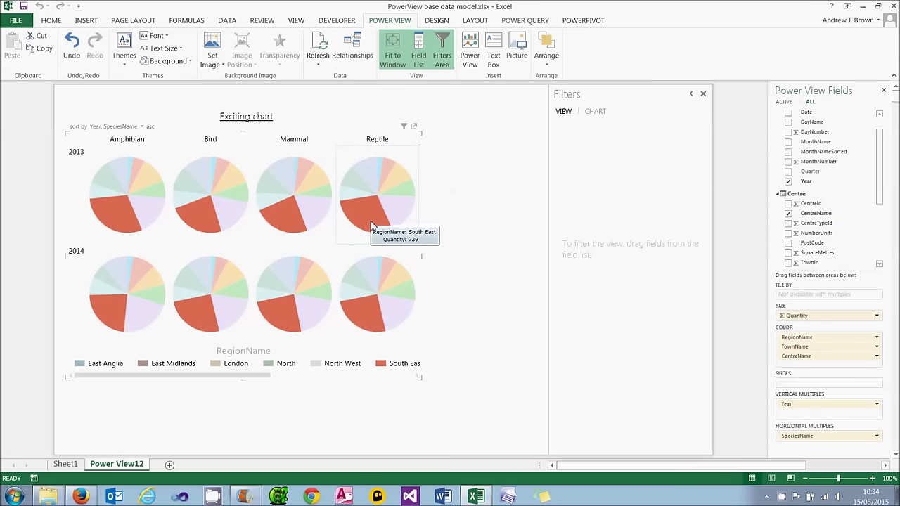
pyautogui.doubleClick(373, 225)
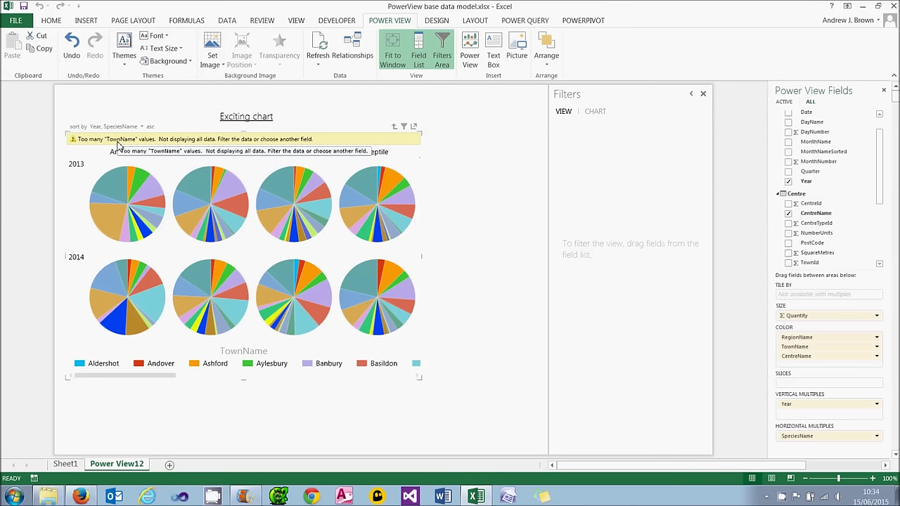
pyautogui.click(365, 182)
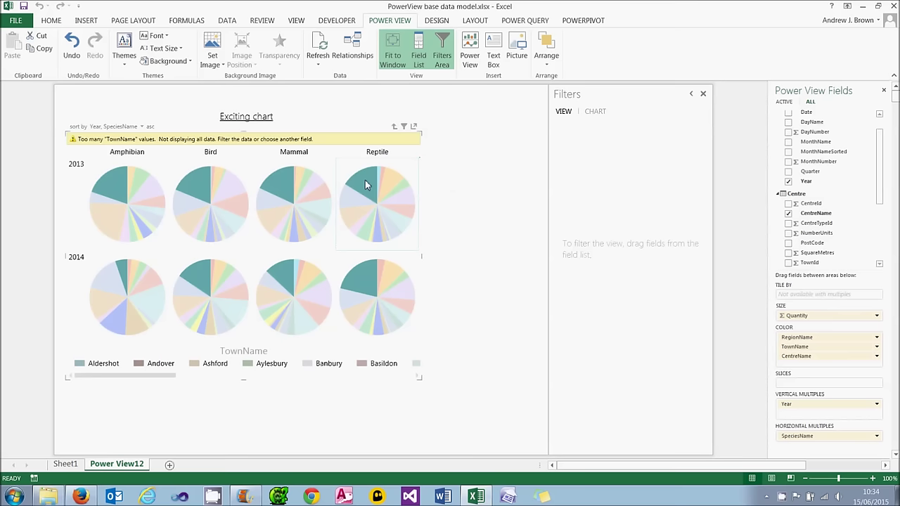
pyautogui.doubleClick(365, 180)
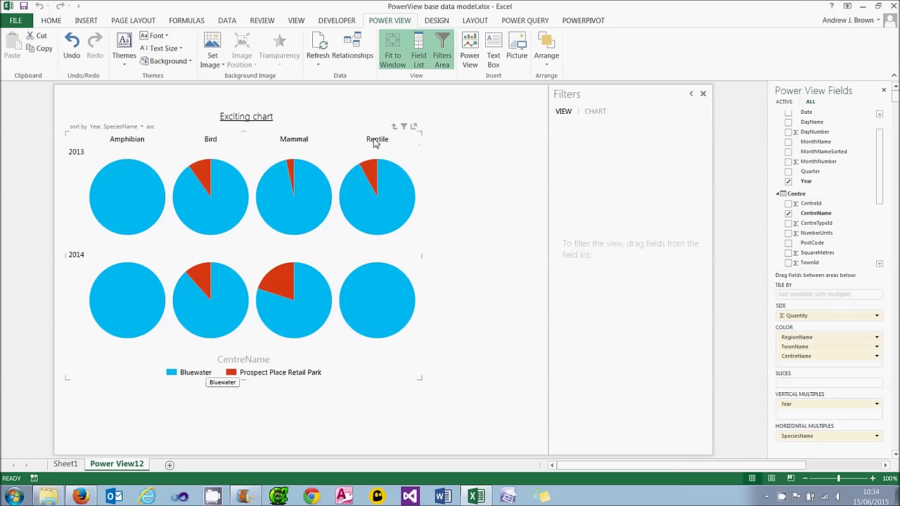
pyautogui.click(394, 128)
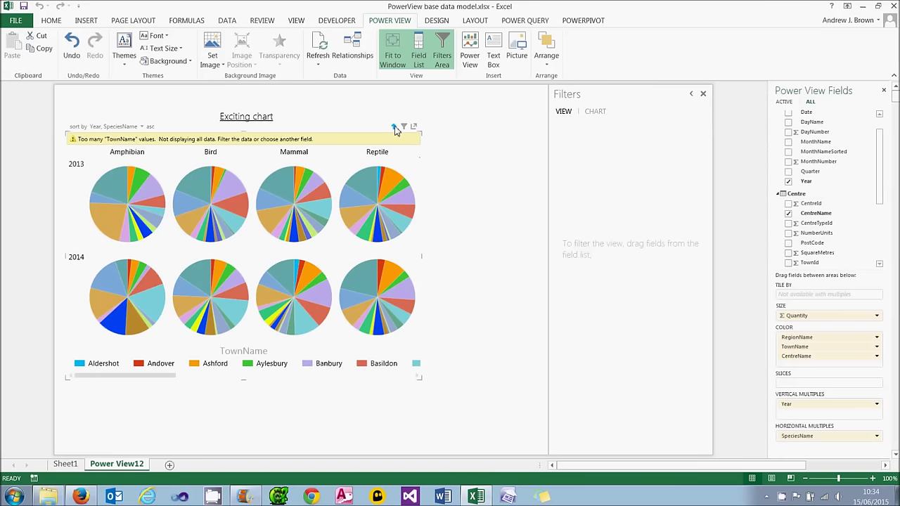
pyautogui.click(395, 128)
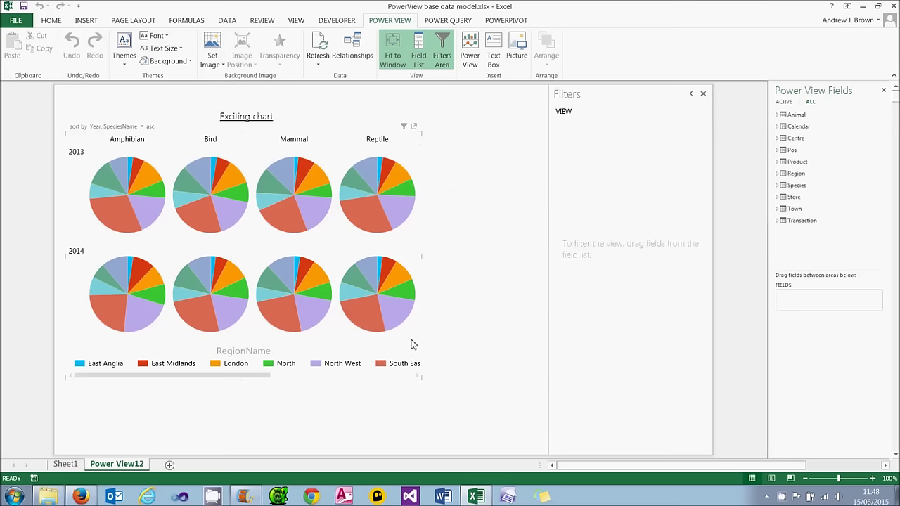
# Step: Delete the Power View12 sheet from its tab menu and confirm the deletion
pyautogui.rightClick(130, 468)
pyautogui.click(170, 343)
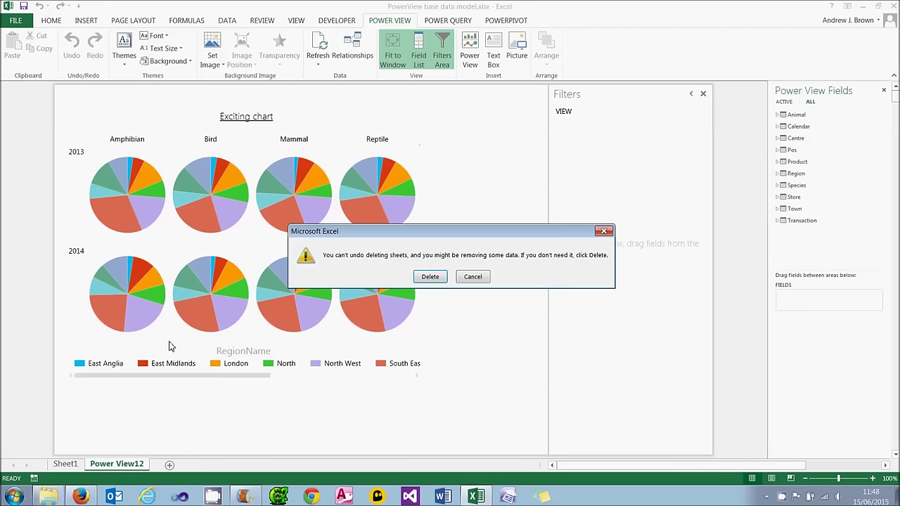
pyautogui.click(432, 277)
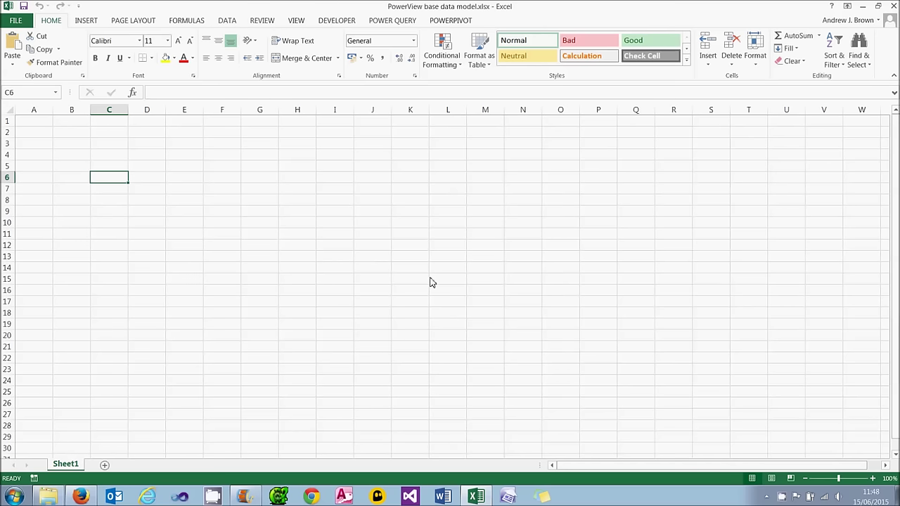
pyautogui.click(88, 21)
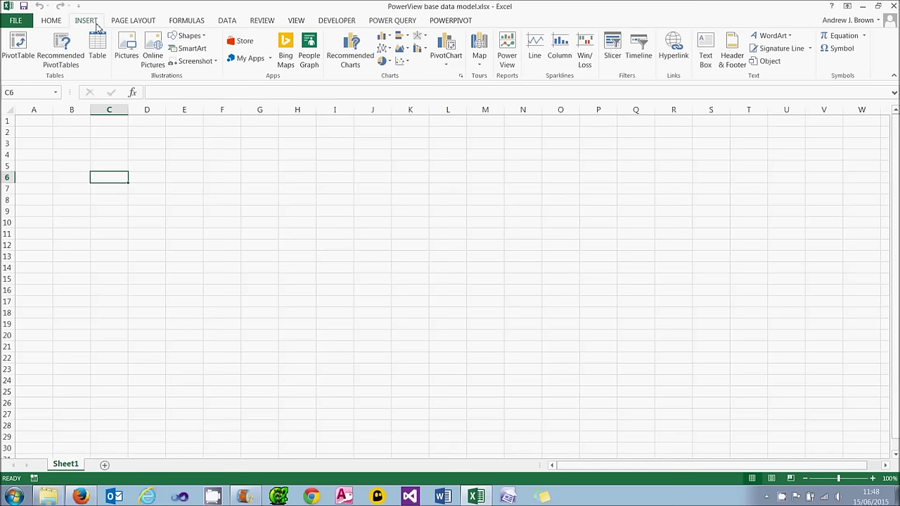
# Step: Insert a new Power View sheet tabling RegionName with NumberUnits and SquareMetres
pyautogui.click(501, 65)
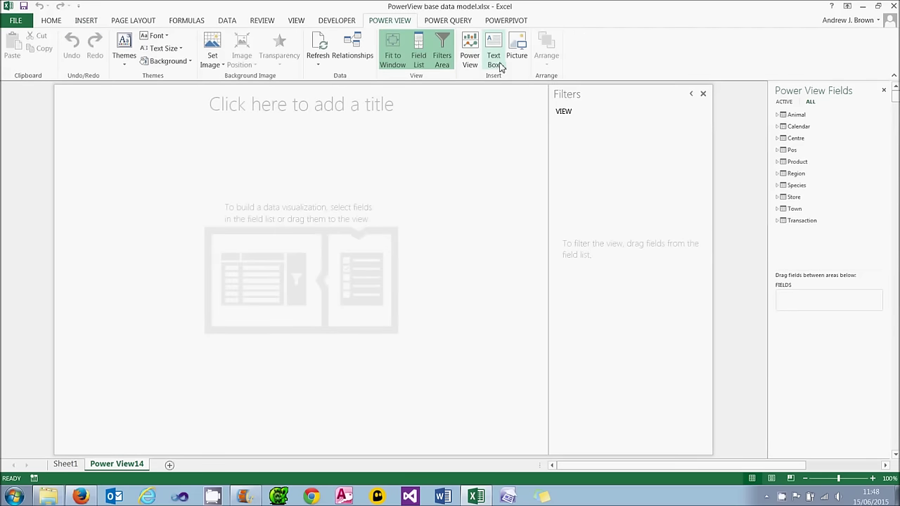
pyautogui.click(777, 174)
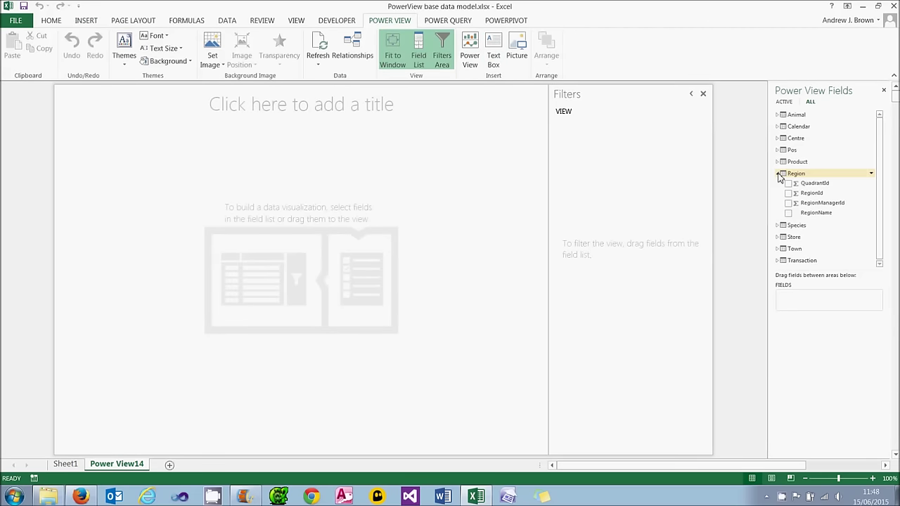
pyautogui.click(788, 213)
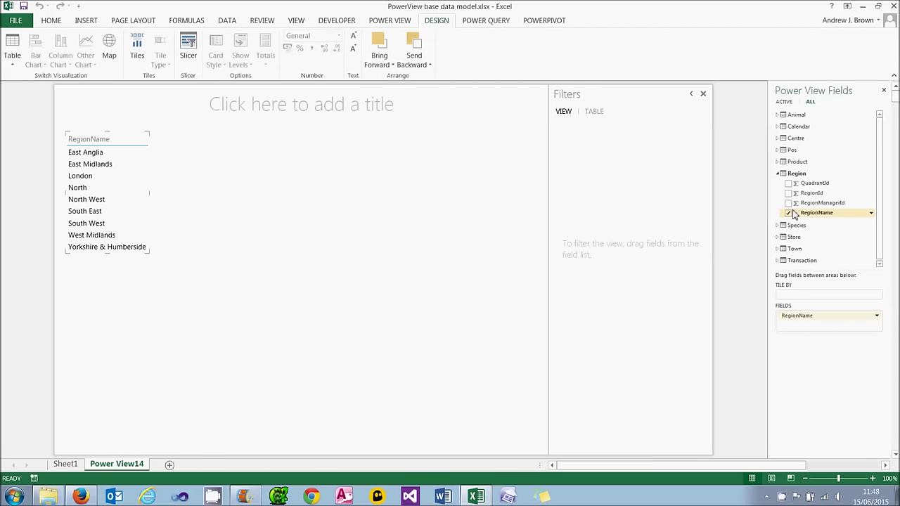
pyautogui.click(779, 140)
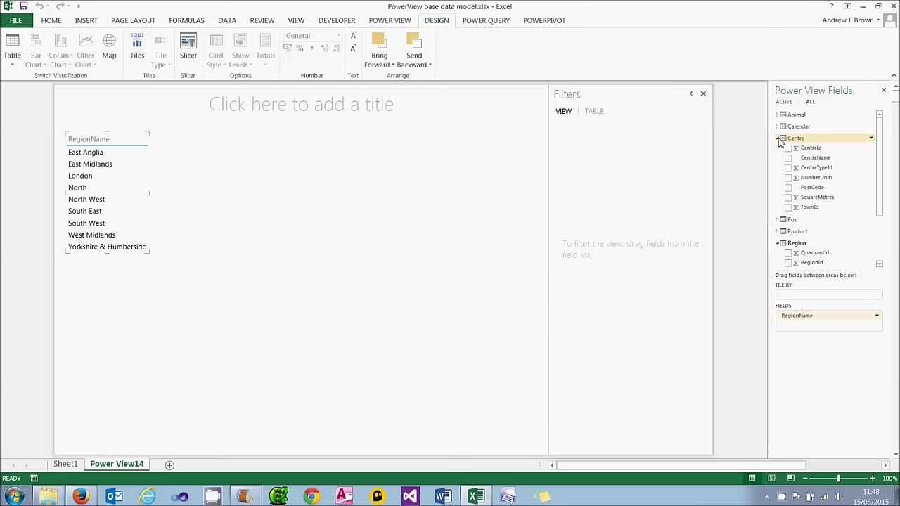
pyautogui.click(788, 178)
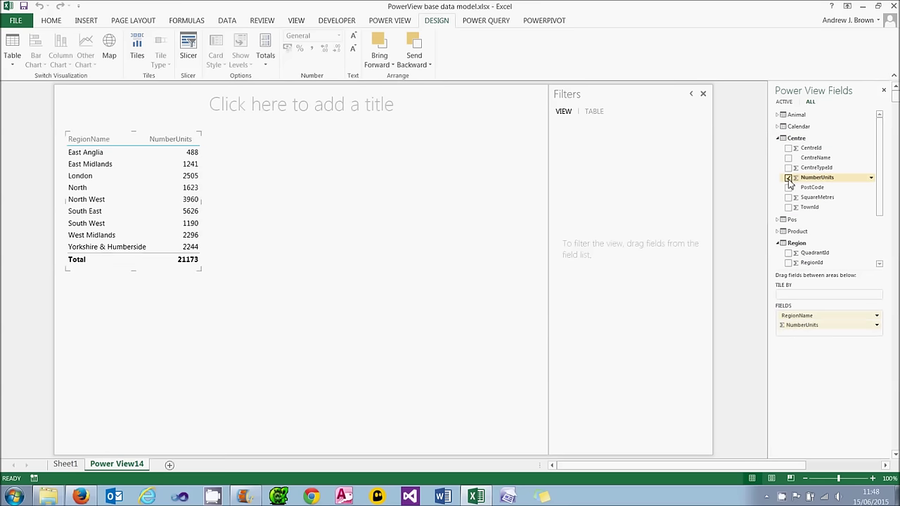
pyautogui.click(789, 197)
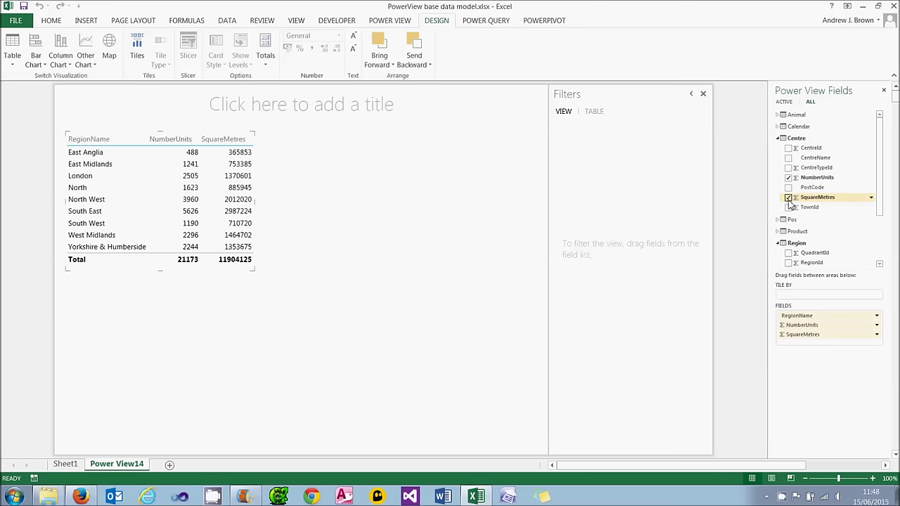
# Step: Summarize both NumberUnits and SquareMetres as Average
pyautogui.click(877, 325)
pyautogui.click(842, 370)
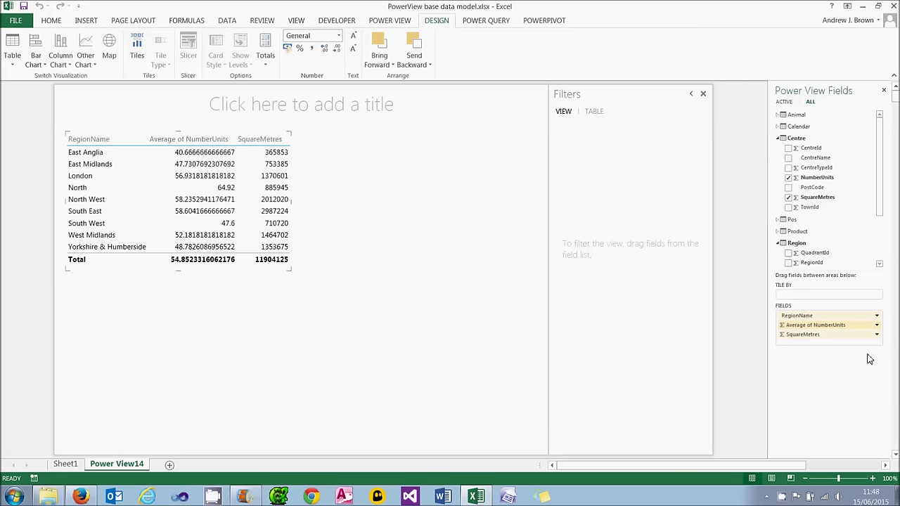
pyautogui.click(878, 335)
pyautogui.click(839, 380)
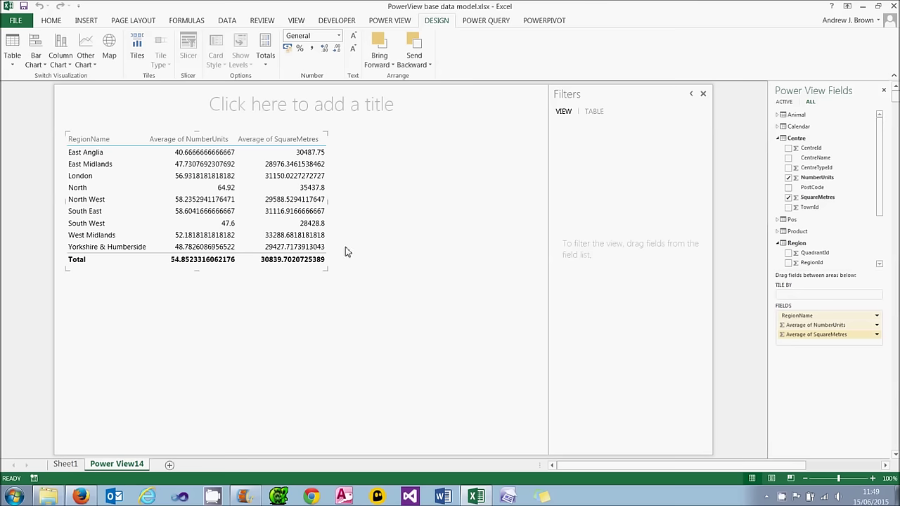
pyautogui.click(93, 64)
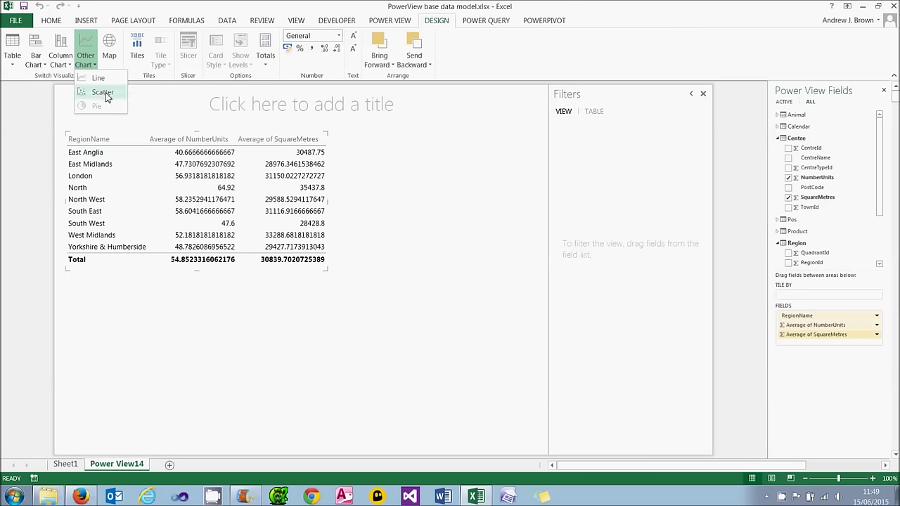
# Step: Convert the region table to a Scatter chart and enlarge it on the page
pyautogui.click(102, 92)
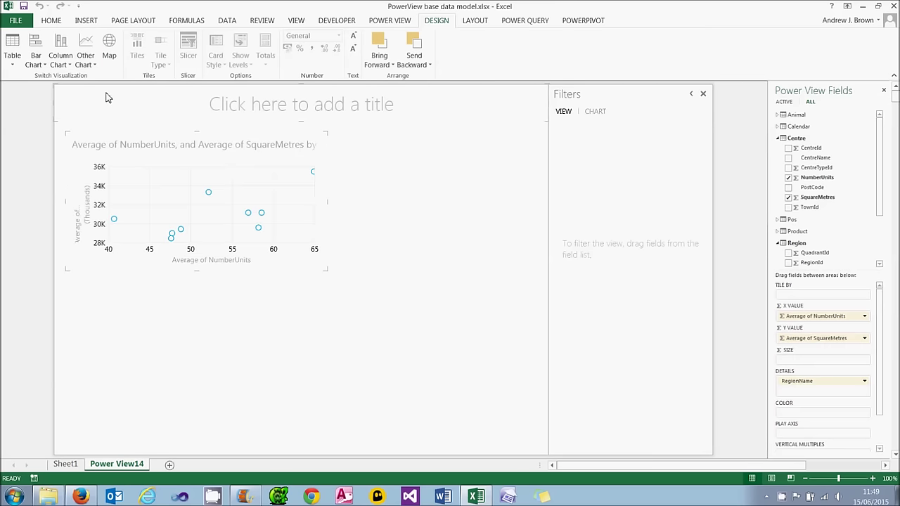
pyautogui.moveTo(325, 269); pyautogui.dragTo(455, 377)
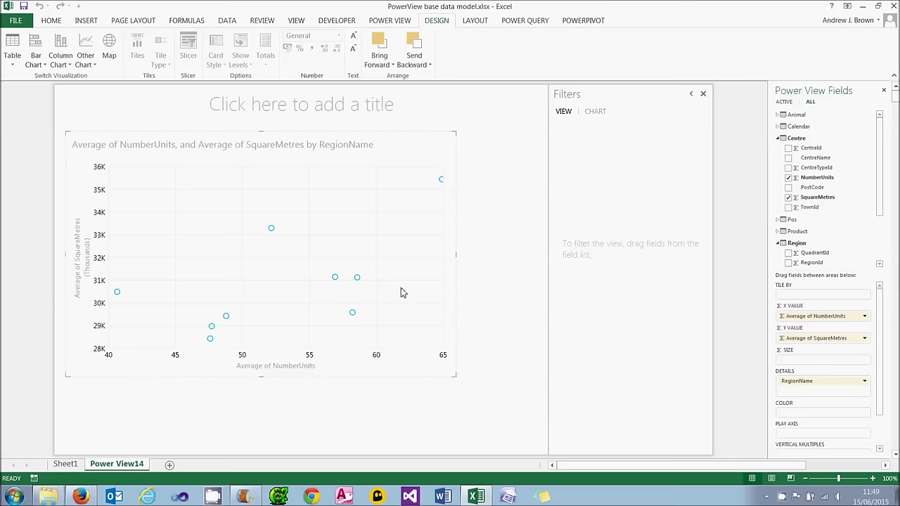
pyautogui.moveTo(273, 231)
# Step: Colour the scatter points by RegionName
pyautogui.click(879, 264)
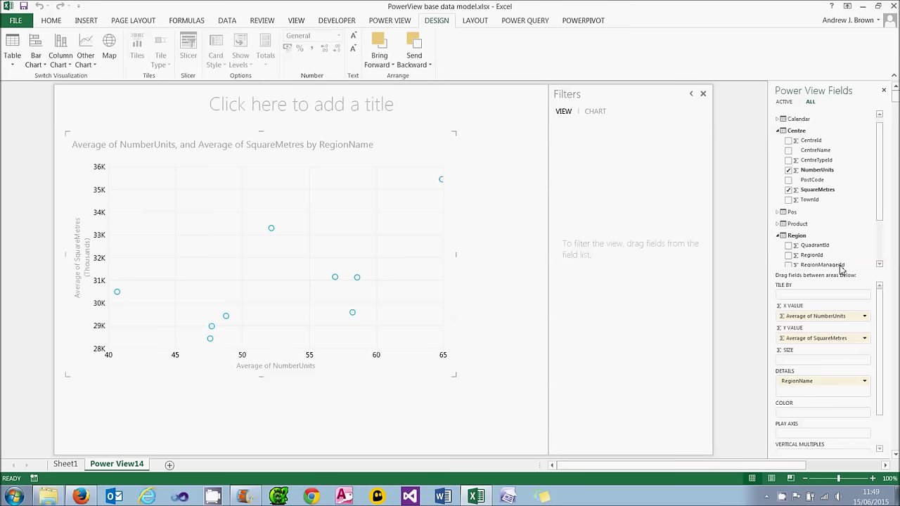
pyautogui.click(879, 264)
pyautogui.click(879, 263)
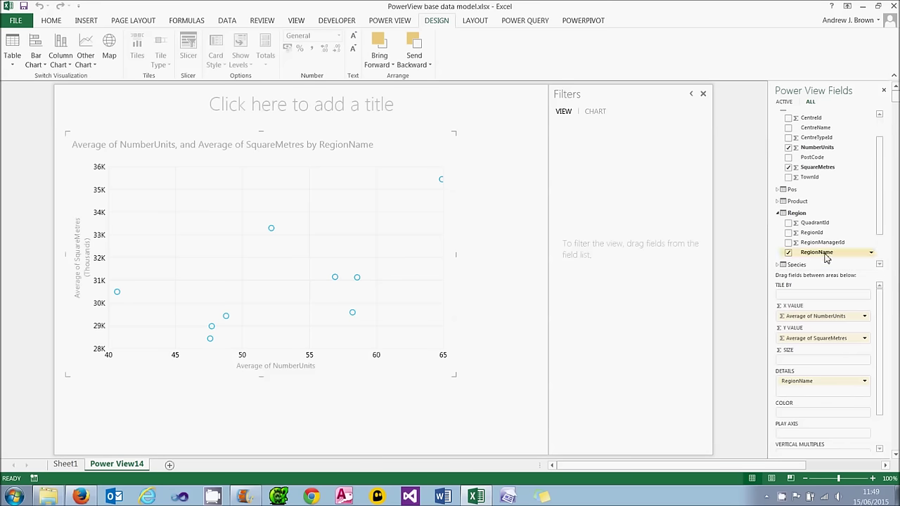
pyautogui.moveTo(826, 257); pyautogui.dragTo(811, 413)
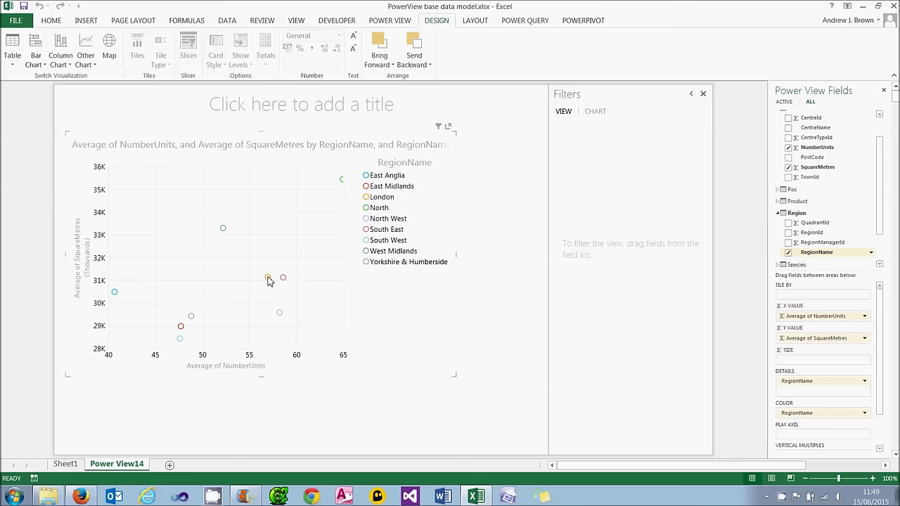
pyautogui.moveTo(268, 279)
# Step: Put the Transaction table's Quantity field in SIZE to turn the points into bubbles
pyautogui.scroll(-2, 878, 238)
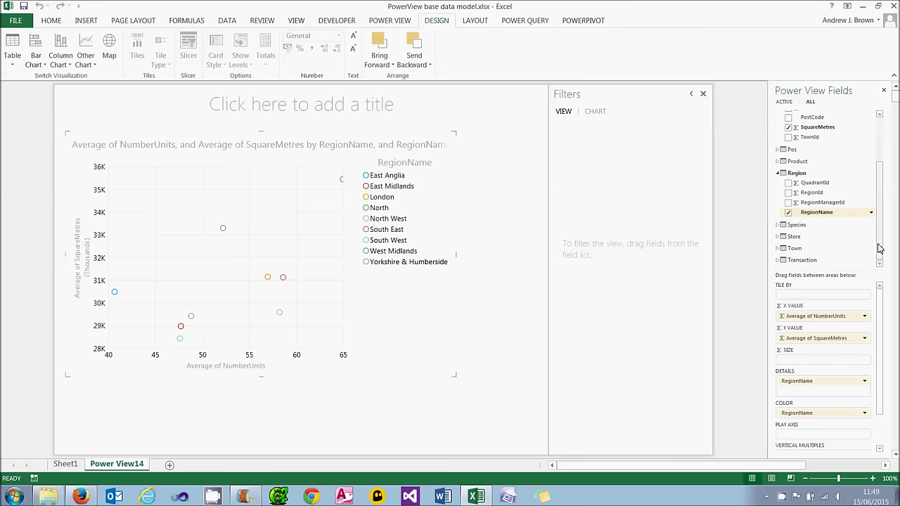
pyautogui.click(778, 263)
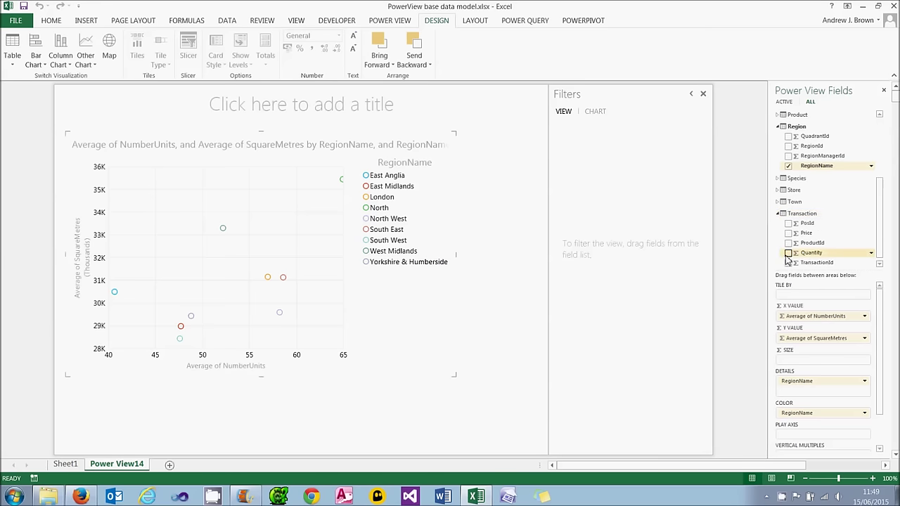
pyautogui.moveTo(793, 252); pyautogui.dragTo(806, 365)
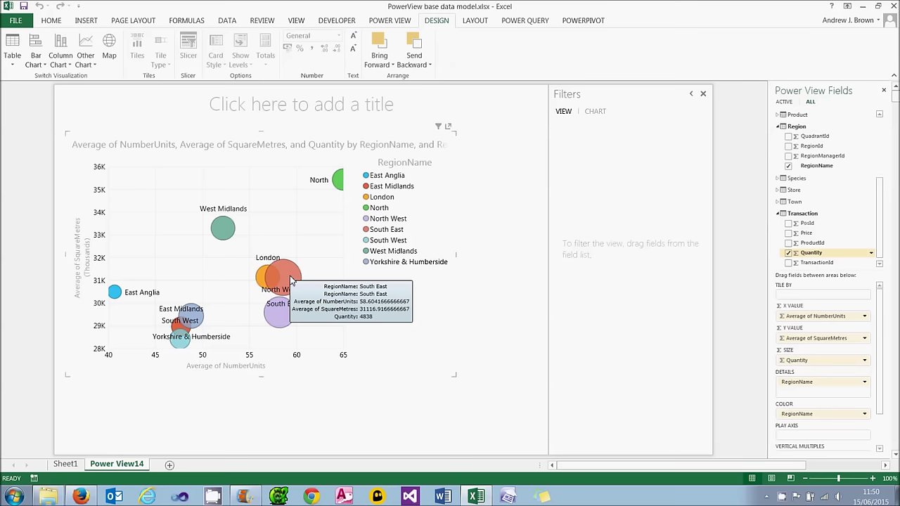
pyautogui.moveTo(117, 298)
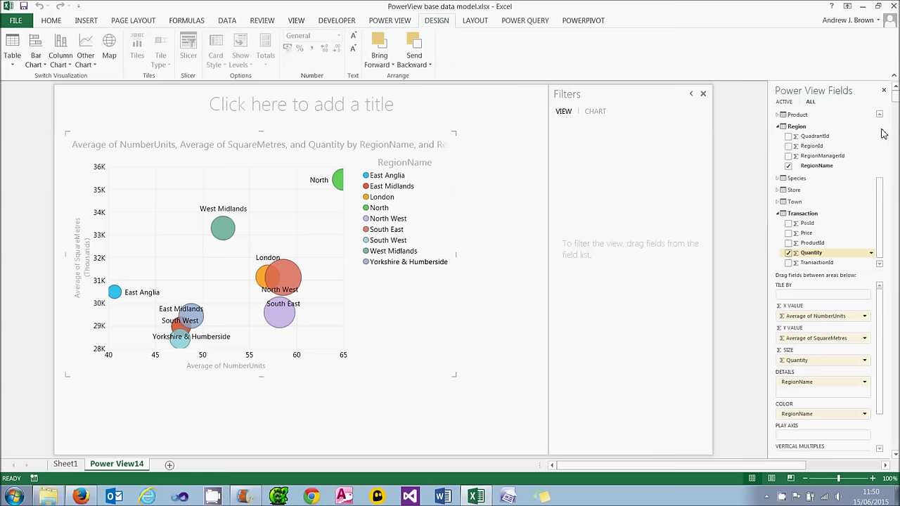
pyautogui.scroll(5, 884, 138)
# Step: Put MonthNameSorted on the play axis and filter the chart to Year 2013
pyautogui.click(782, 127)
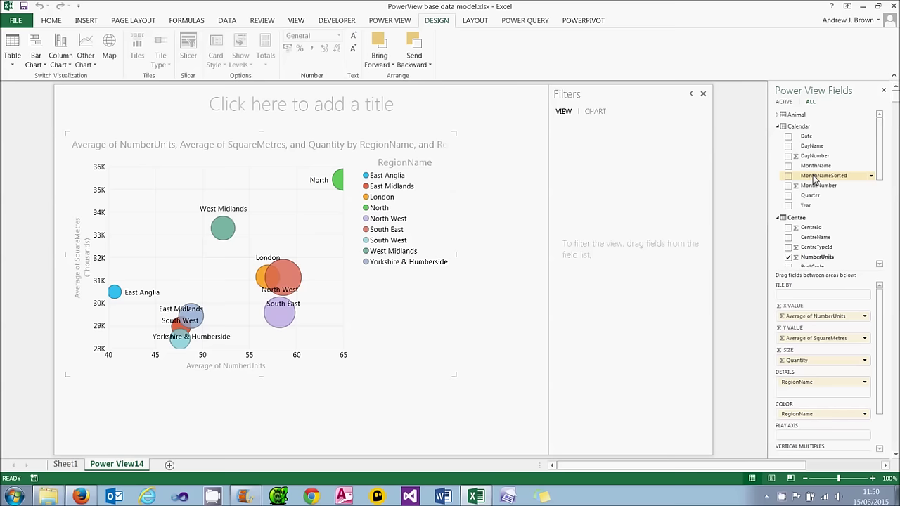
pyautogui.moveTo(814, 179); pyautogui.dragTo(816, 443)
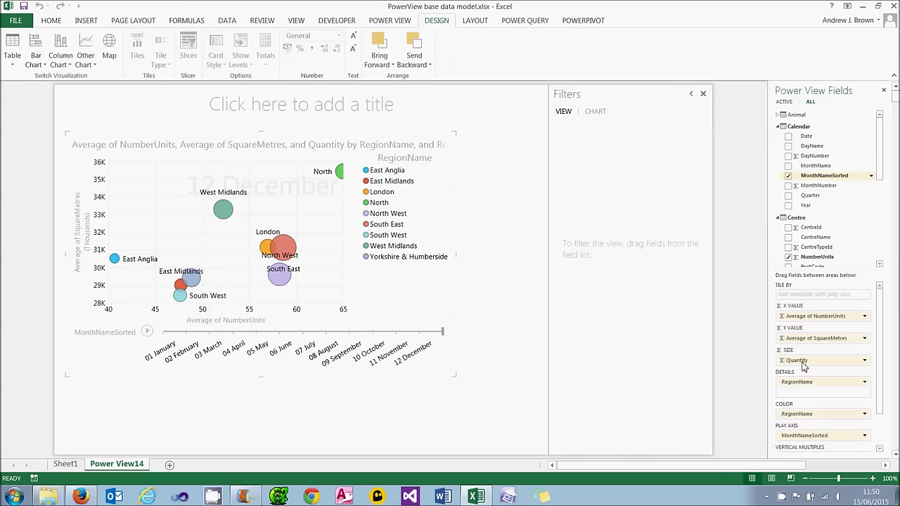
pyautogui.click(594, 113)
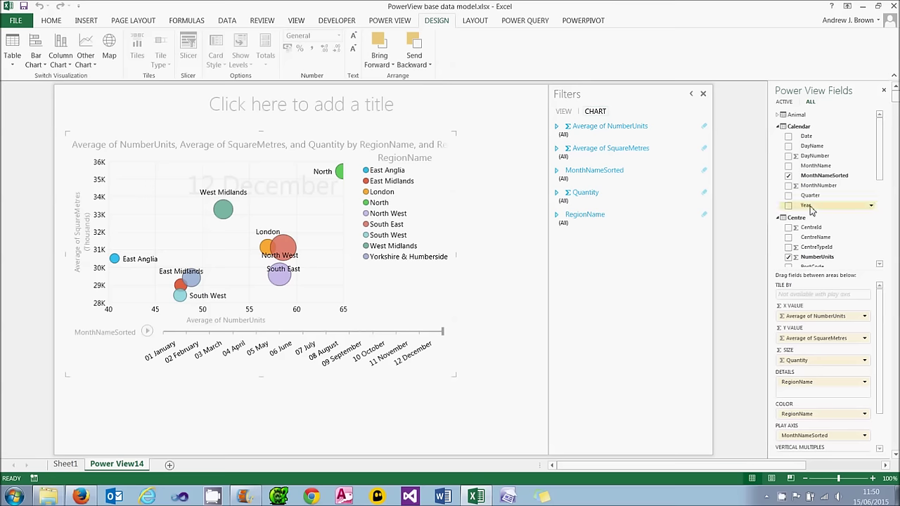
pyautogui.moveTo(810, 205); pyautogui.dragTo(576, 257)
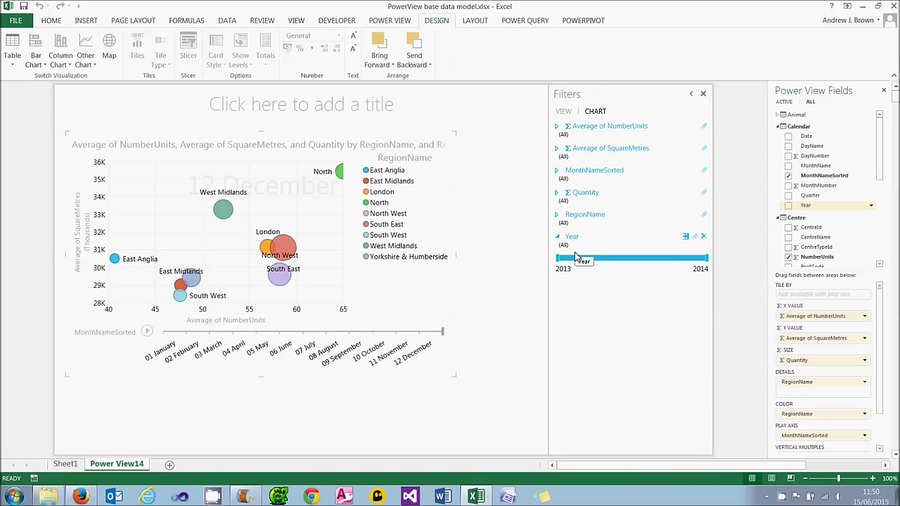
pyautogui.click(686, 239)
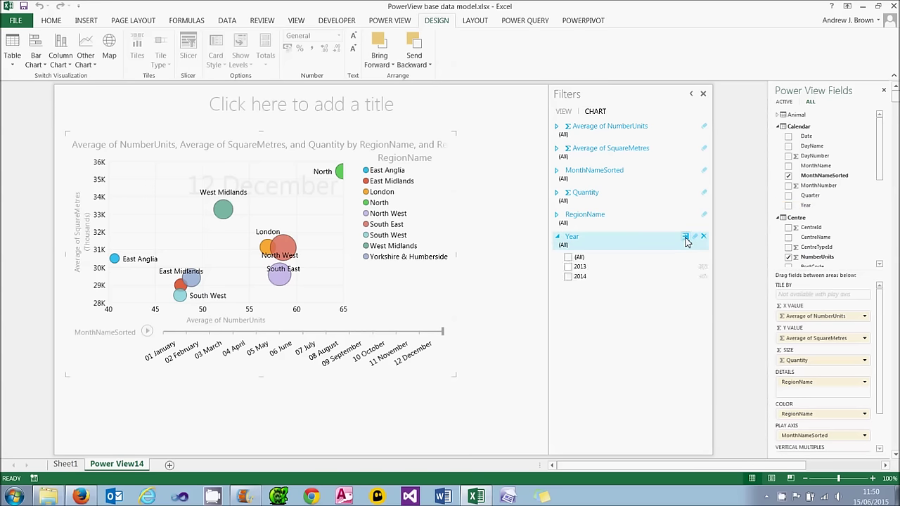
pyautogui.click(563, 268)
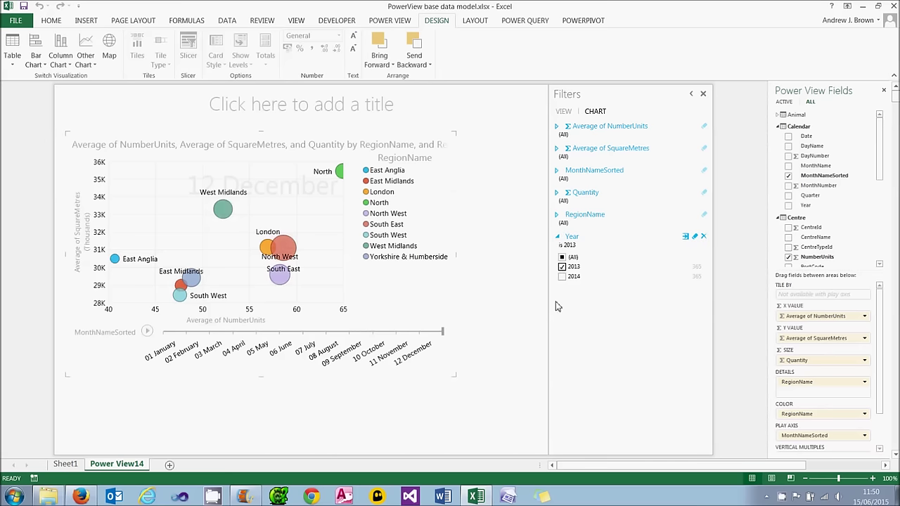
pyautogui.click(532, 340)
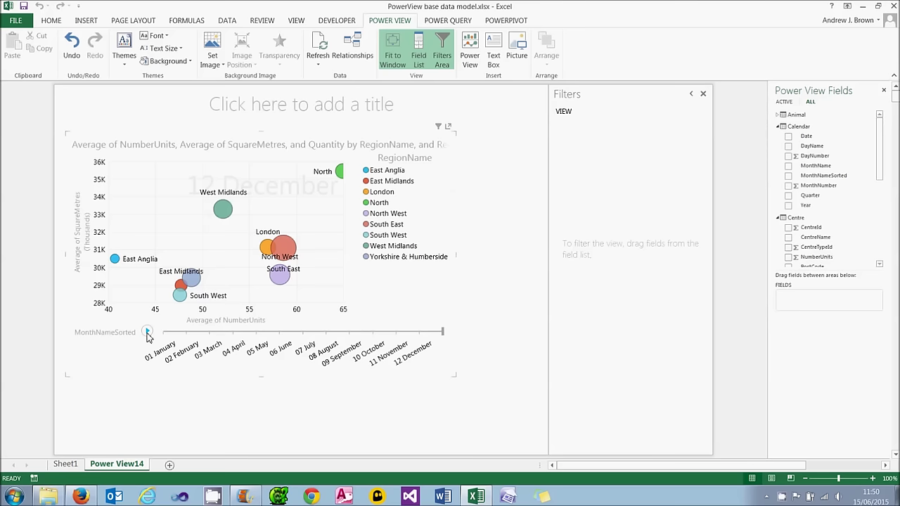
# Step: Play the MonthNameSorted animation, restarting it from January
pyautogui.click(147, 334)
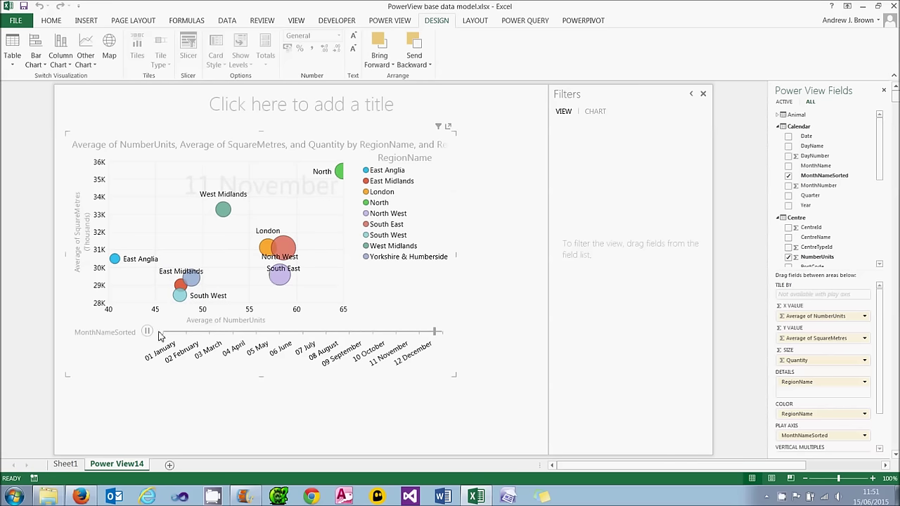
pyautogui.click(148, 333)
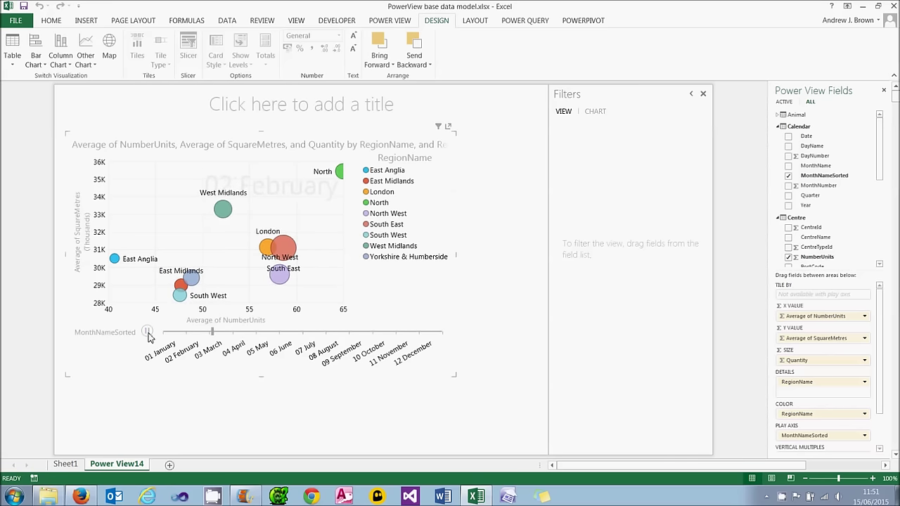